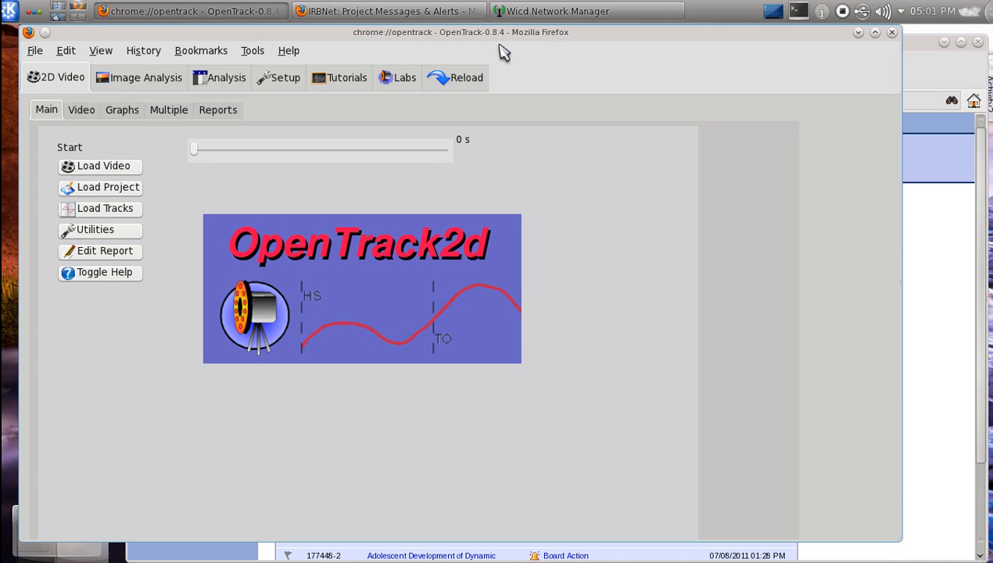
Load the tracks of the linKin1static project, using linKin1static.prj and linKin1static.p2d, and continue to the Viewer.
{"action": "left_click", "coordinate": [127, 216]}
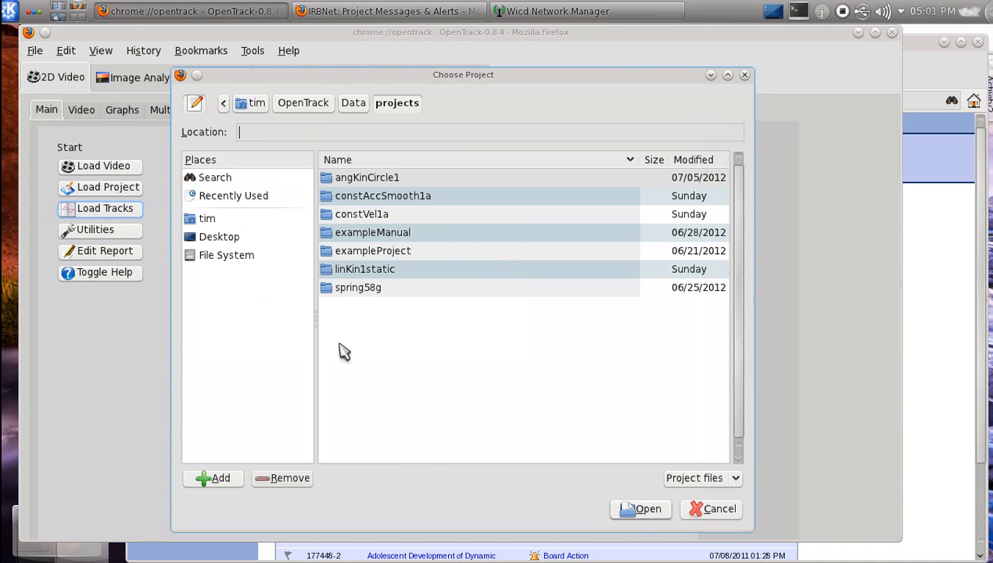
{"action": "double_click", "coordinate": [356, 271]}
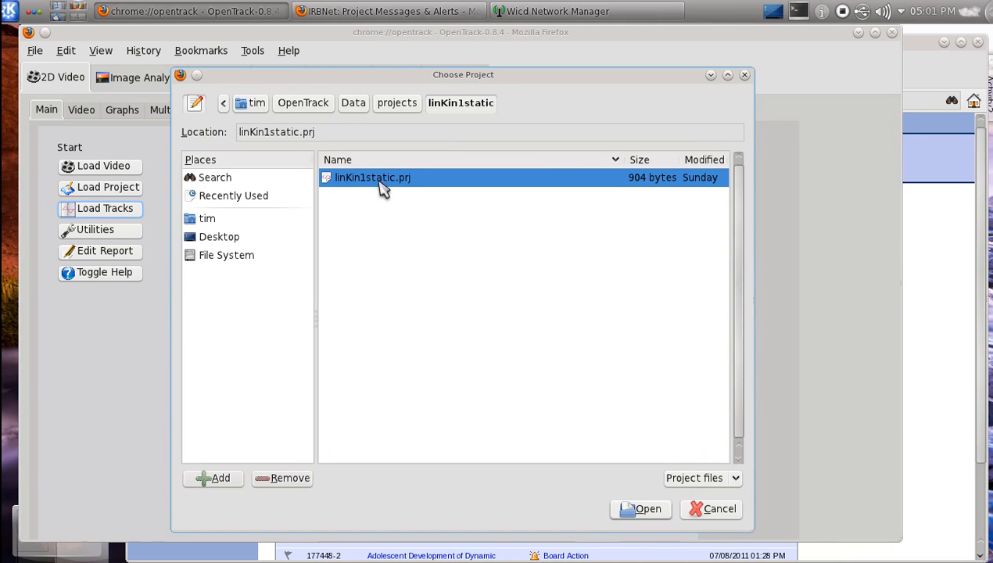
{"action": "double_click", "coordinate": [383, 179]}
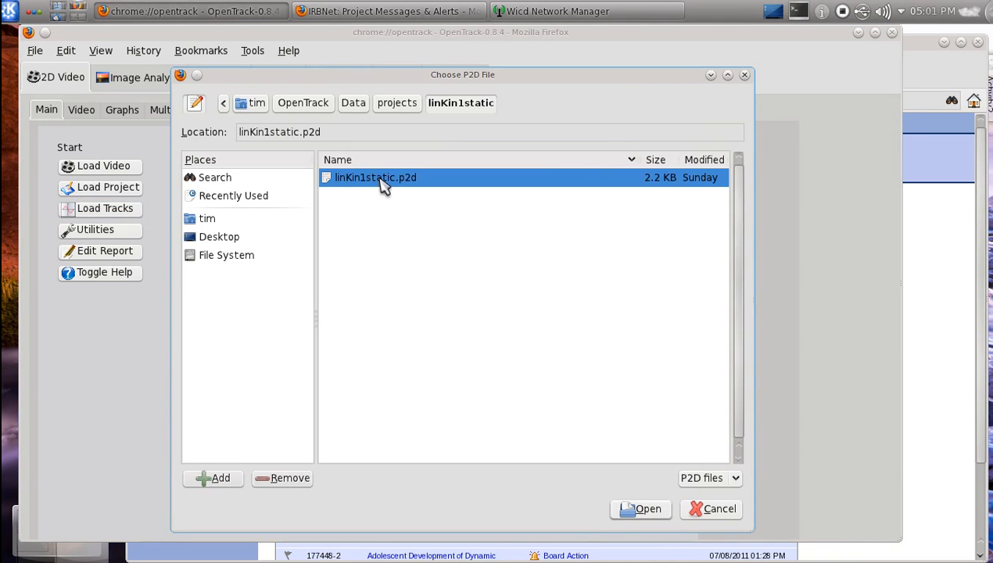
{"action": "double_click", "coordinate": [381, 177]}
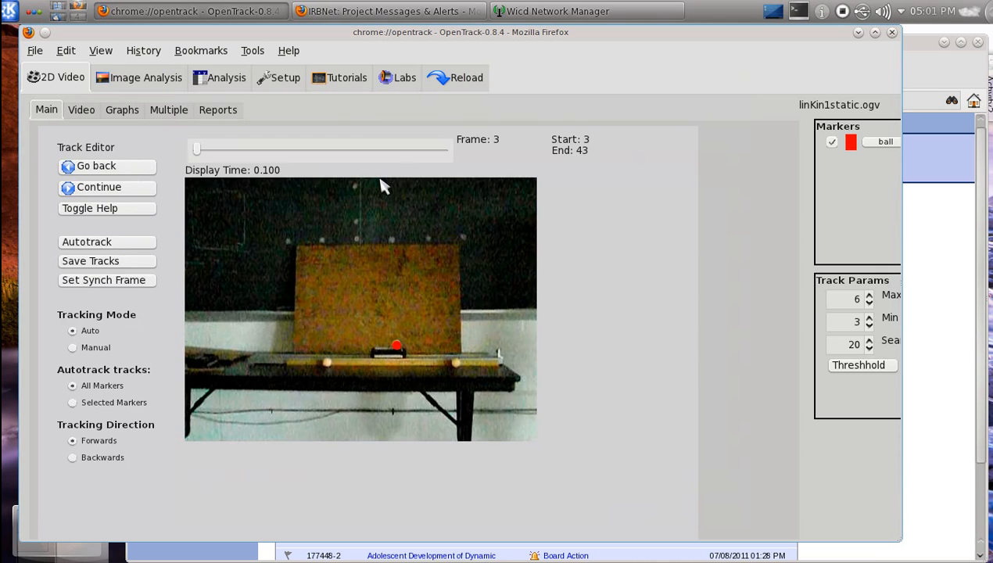
{"action": "left_click", "coordinate": [153, 192]}
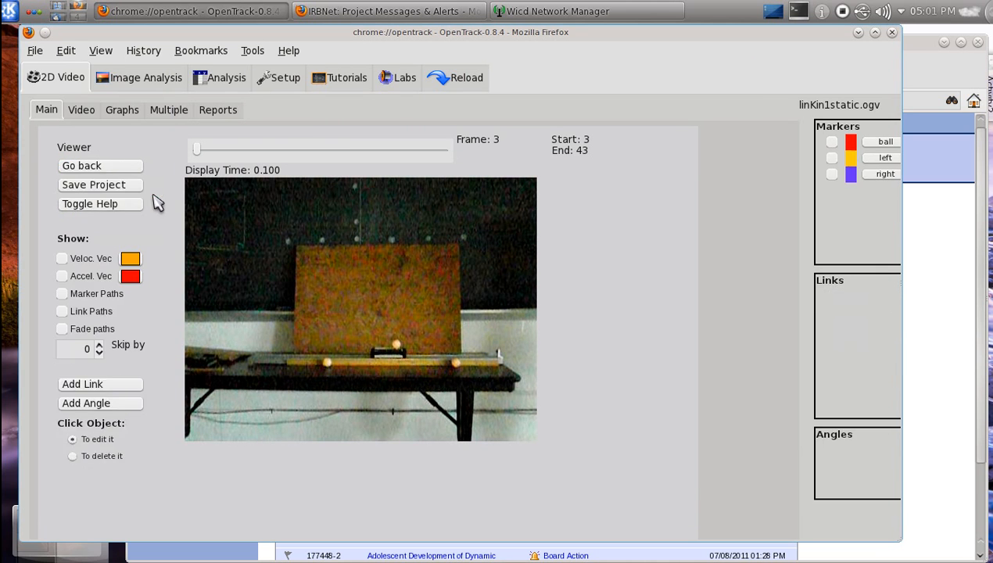
Set up graphs for the ball marker with only X Position, X Velocity and X Acceleration selected.
{"action": "left_click", "coordinate": [122, 111]}
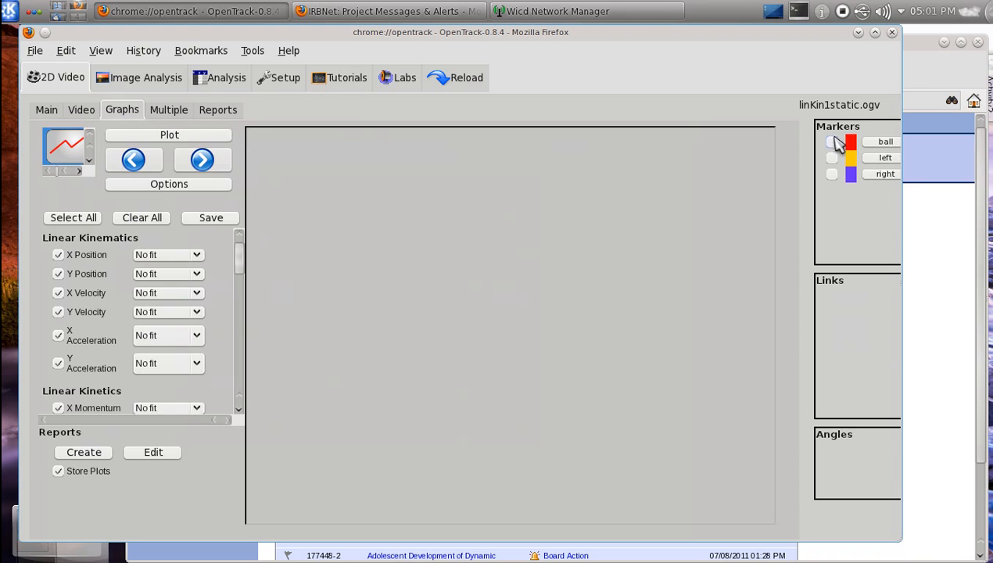
{"action": "left_click", "coordinate": [832, 142]}
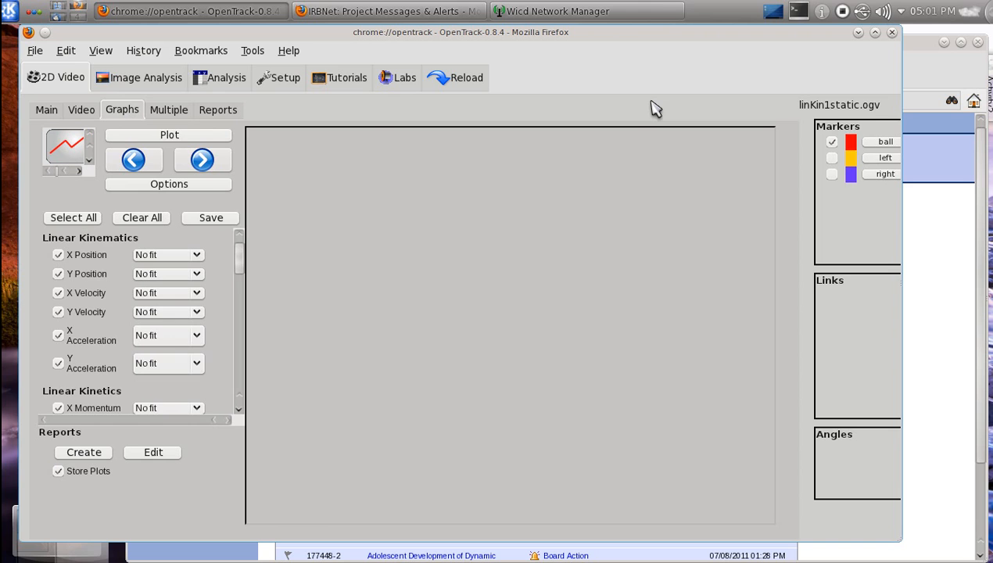
{"action": "left_click", "coordinate": [123, 221]}
{"action": "left_click", "coordinate": [59, 256]}
{"action": "left_click", "coordinate": [59, 295]}
Set a Linear fit for both the X Position and X Velocity graphs of the ball.
{"action": "left_click", "coordinate": [197, 256]}
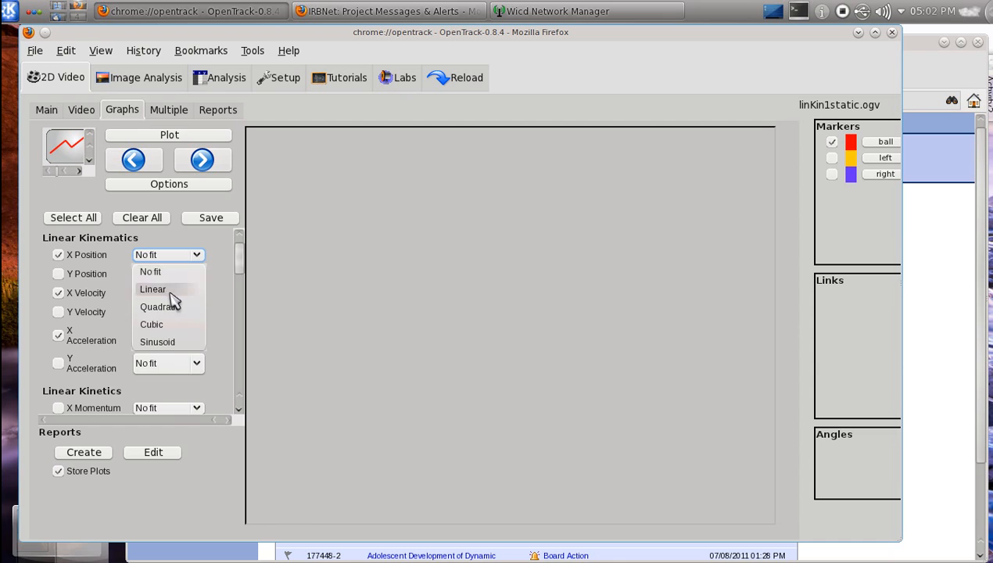
{"action": "left_click", "coordinate": [172, 294]}
{"action": "left_click", "coordinate": [196, 295]}
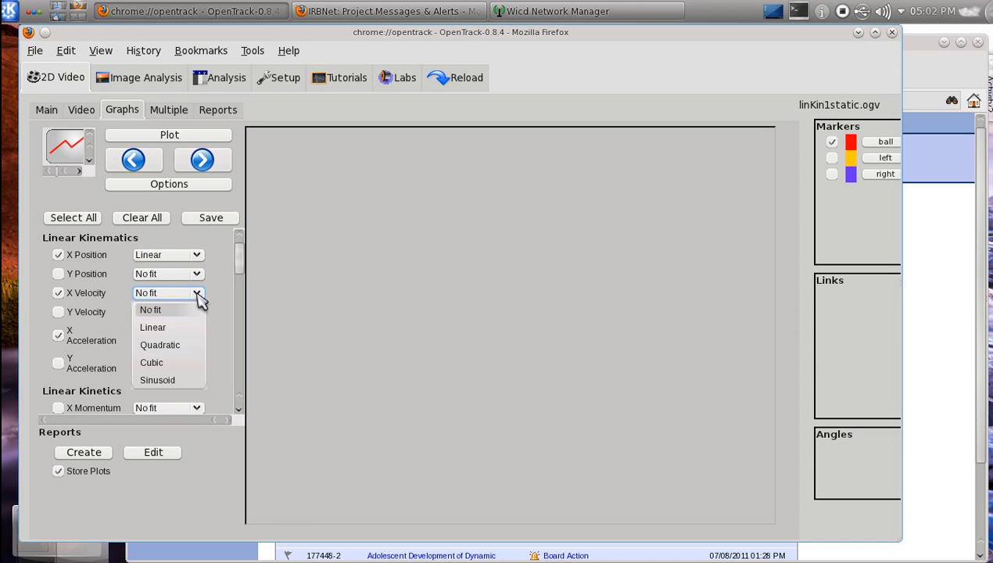
{"action": "left_click", "coordinate": [156, 328]}
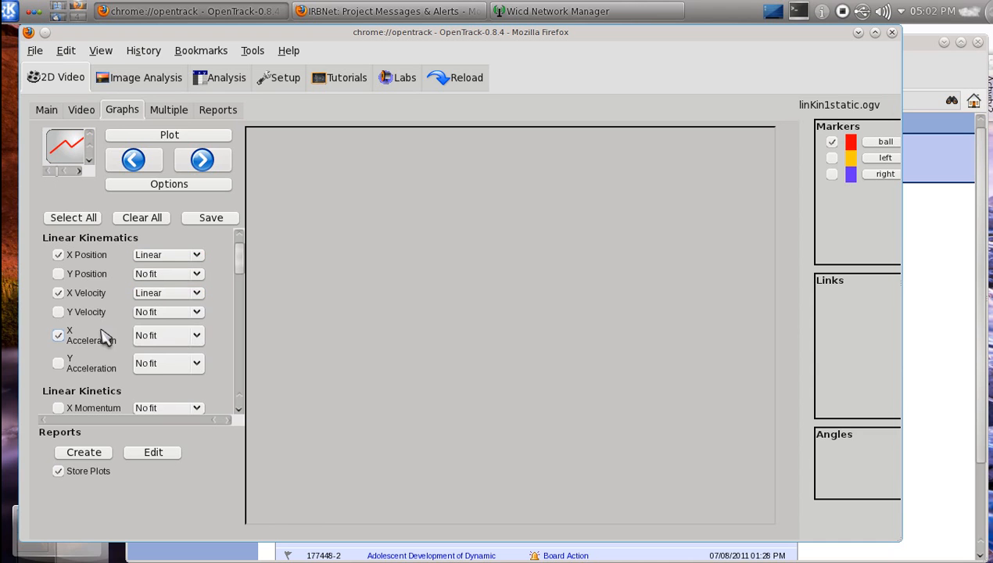
Exclude X Acceleration from the graph selection, then plot the ball's X Position and advance to the X Velocity plot.
{"action": "left_click", "coordinate": [58, 336]}
{"action": "left_click", "coordinate": [173, 138]}
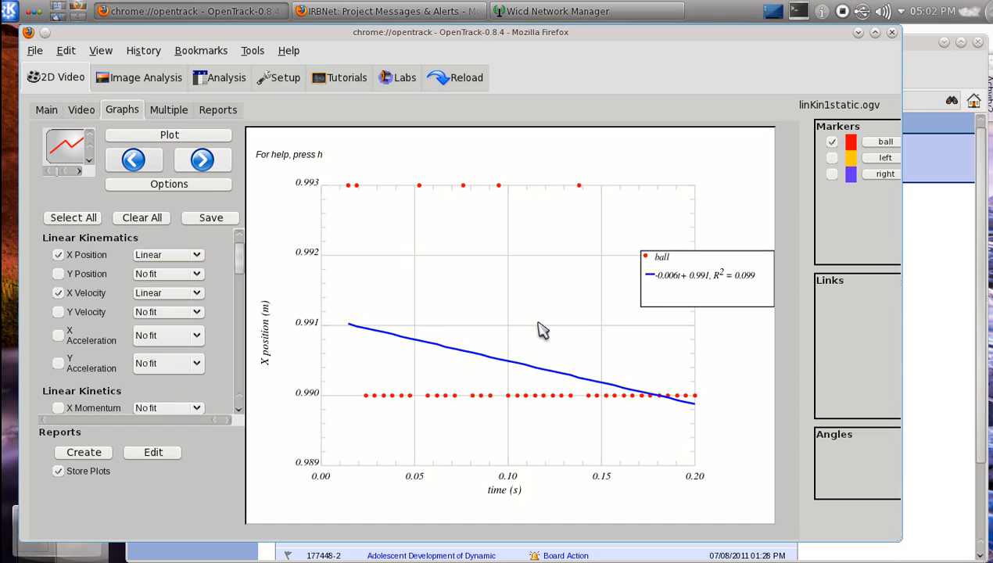
{"action": "left_click", "coordinate": [202, 161]}
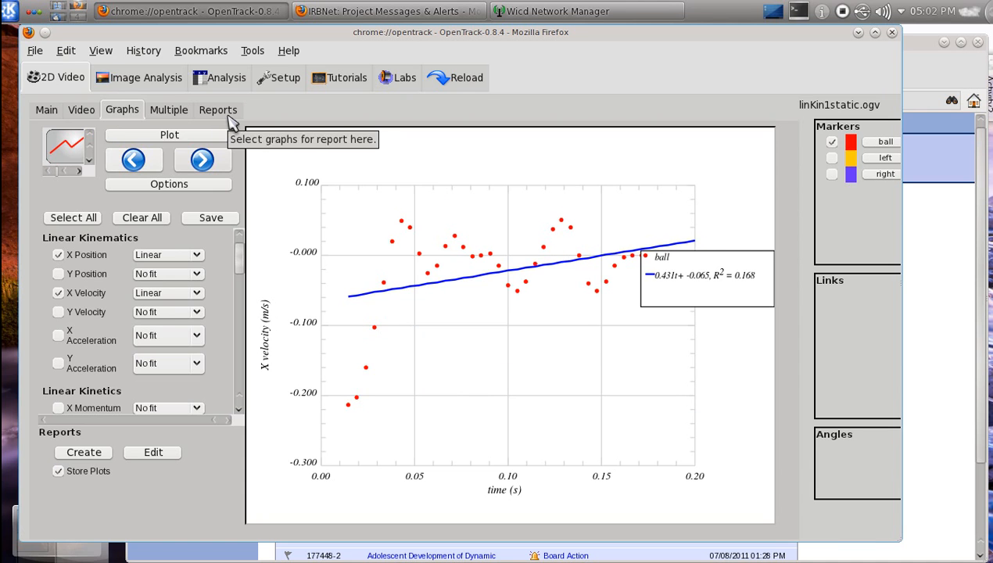
Generate a report named reportA that includes the xpos0 and xvel1 graphs, accepting all directory and file notices.
{"action": "left_click", "coordinate": [219, 111]}
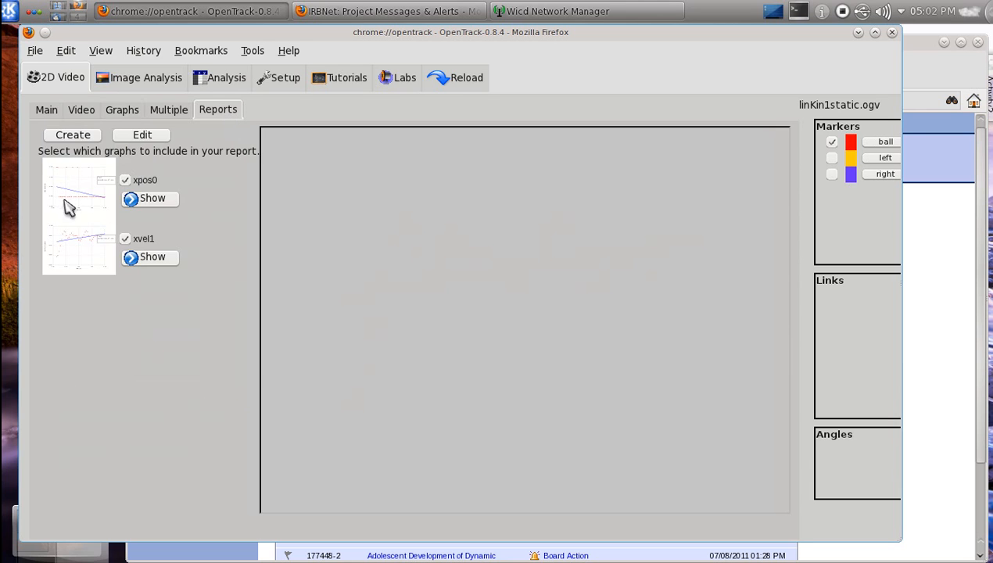
{"action": "left_click", "coordinate": [125, 239]}
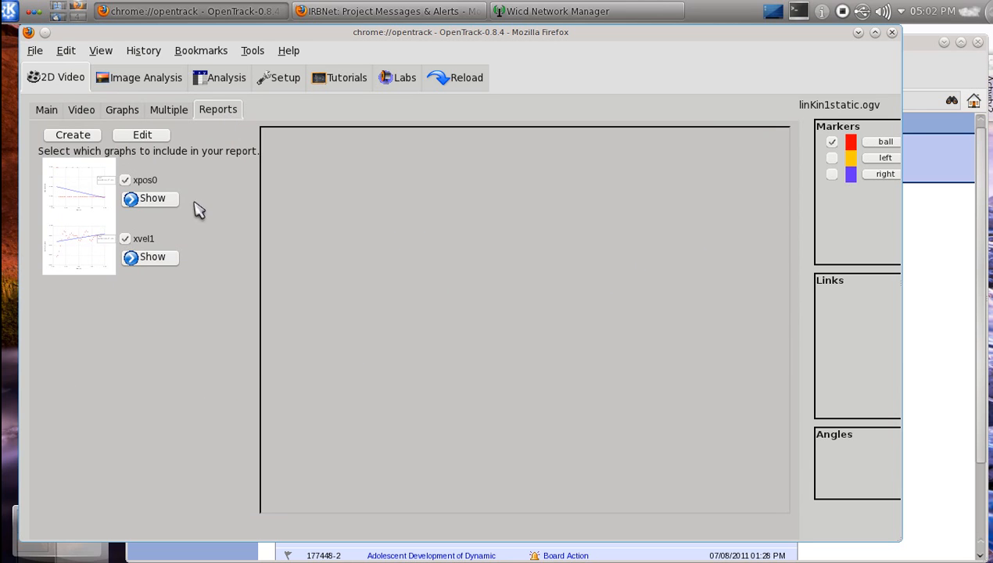
{"action": "left_click", "coordinate": [78, 140]}
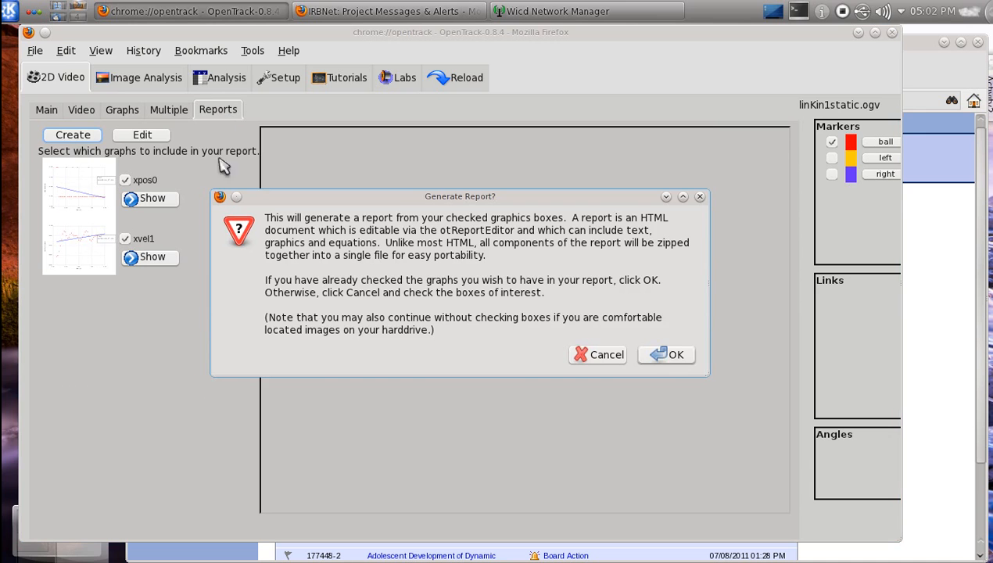
{"action": "left_click", "coordinate": [674, 356]}
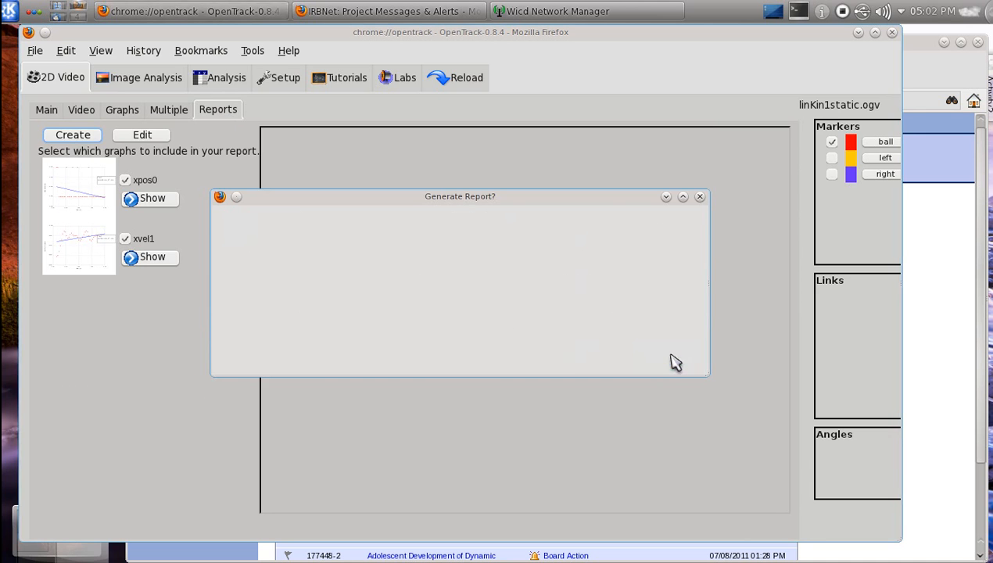
{"action": "type", "text": "report"}
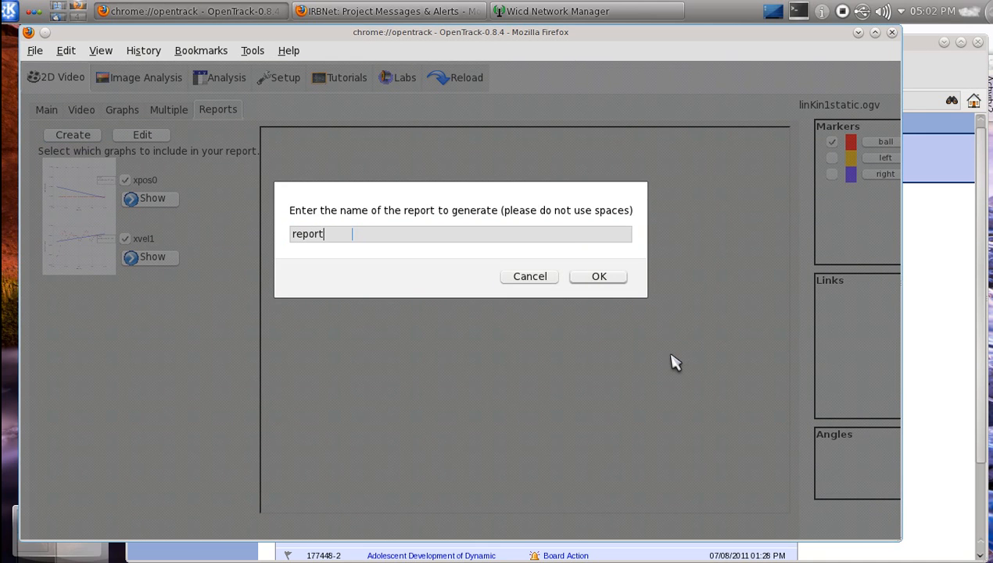
{"action": "type", "text": "A"}
{"action": "key", "text": "Return"}
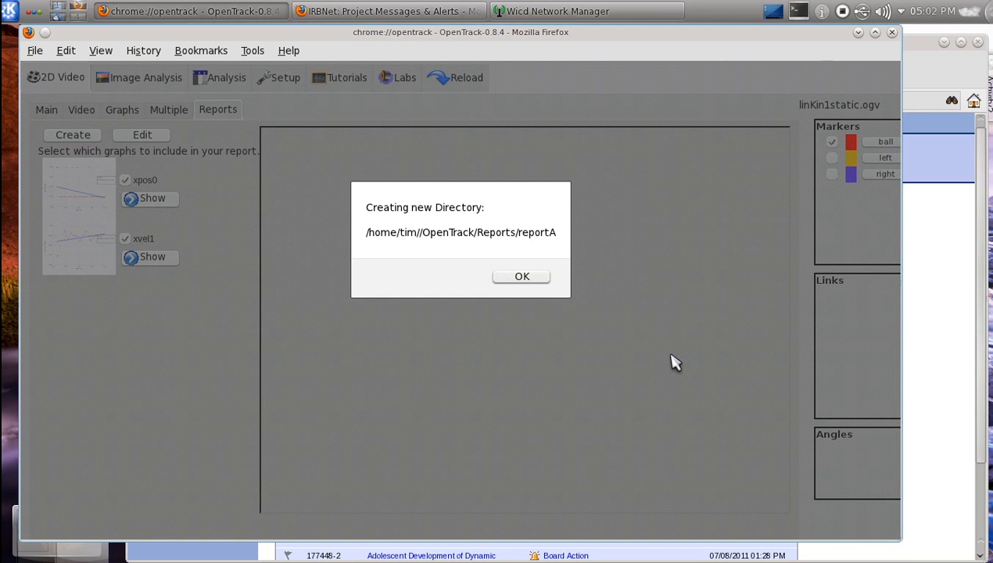
{"action": "key", "text": "Return"}
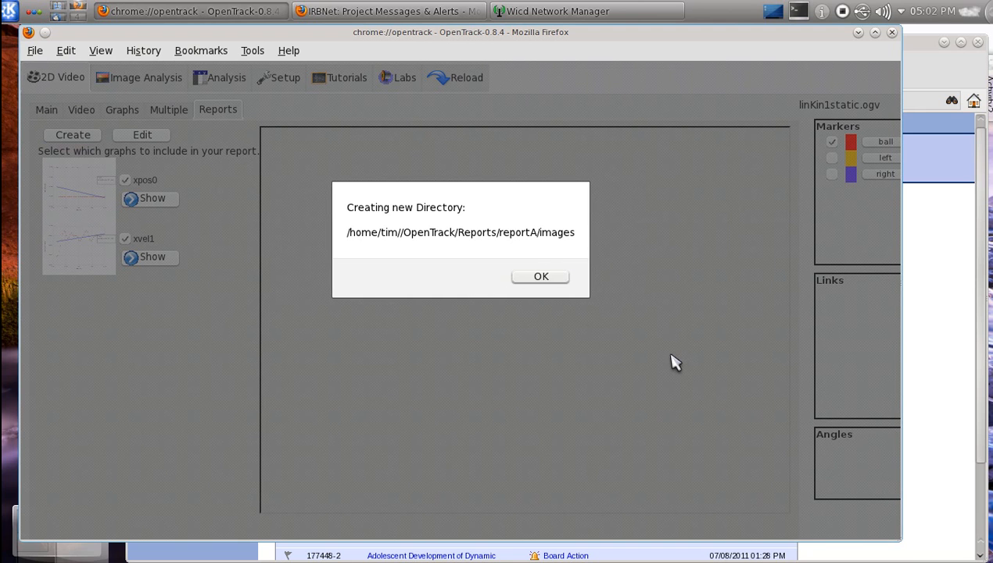
{"action": "left_click", "coordinate": [560, 280]}
{"action": "left_click", "coordinate": [560, 280]}
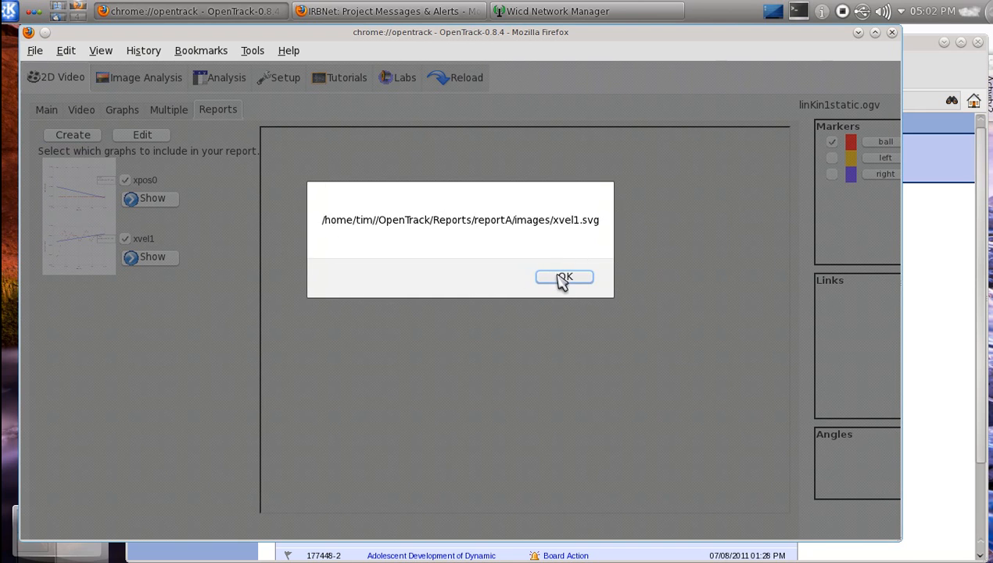
{"action": "left_click", "coordinate": [559, 280]}
{"action": "left_click", "coordinate": [560, 280]}
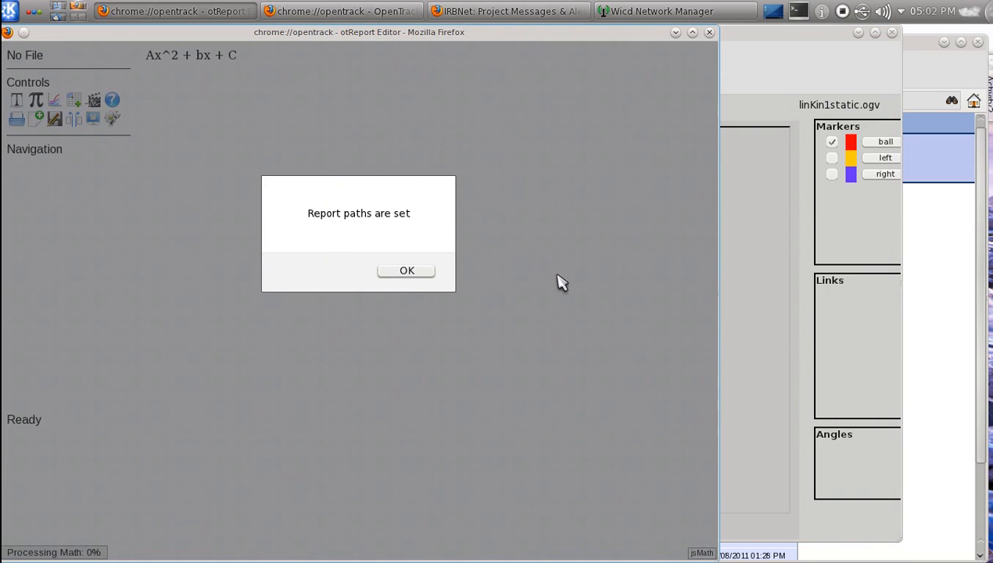
{"action": "left_click", "coordinate": [411, 273]}
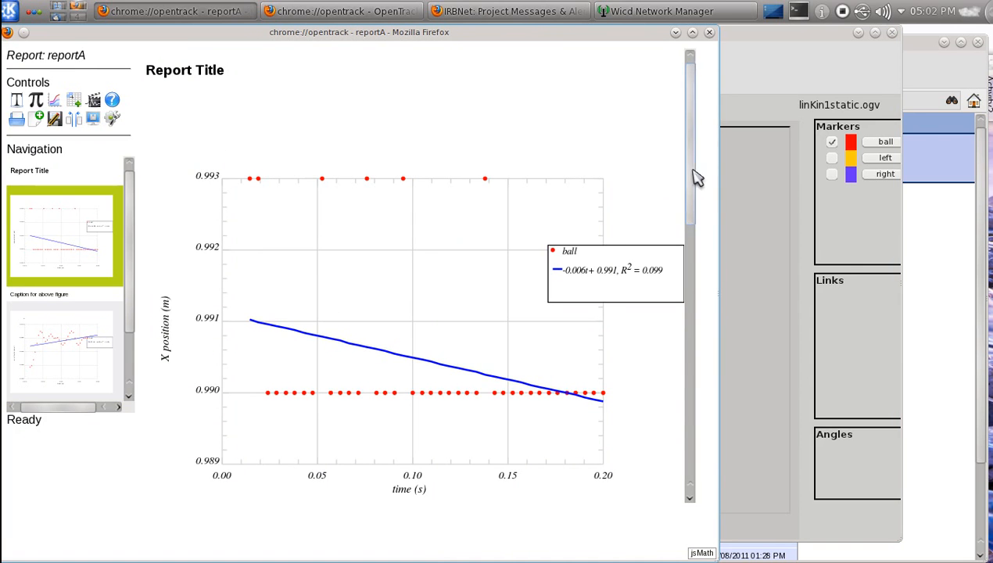
Look over the generated report, close it, and reload OpenTrack to clear the current project.
{"action": "left_click_drag", "start_coordinate": [695, 177], "coordinate": [694, 146]}
{"action": "left_click", "coordinate": [710, 33]}
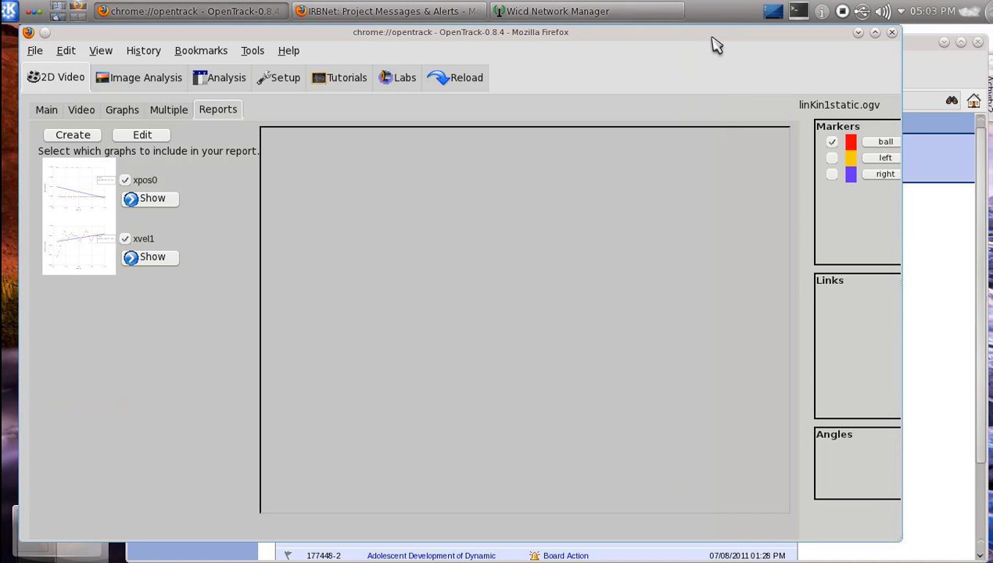
{"action": "left_click", "coordinate": [467, 79]}
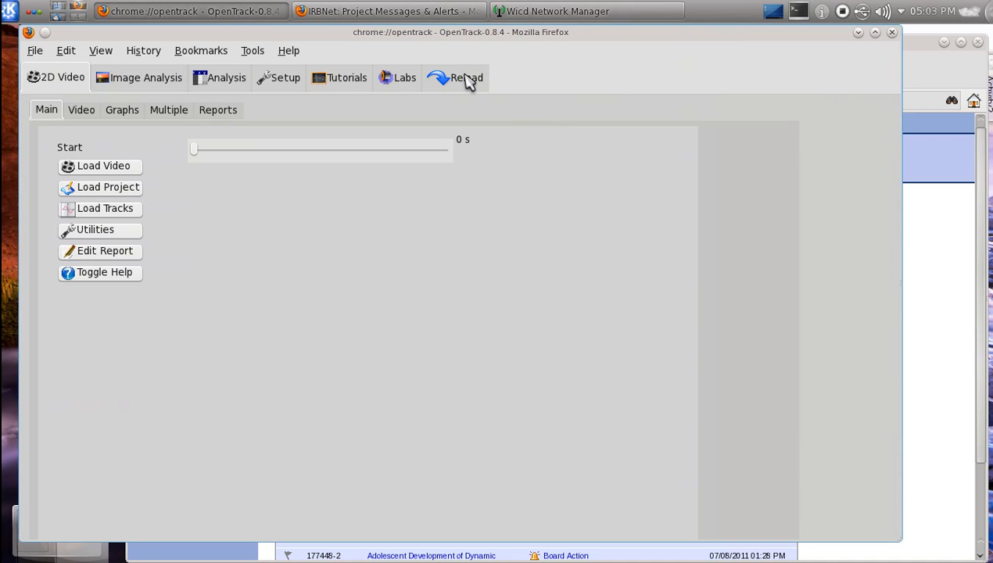
Load the tracks of the constVel1a project, using constVel1a.prj and constVel1a.p2d, and continue to the Viewer.
{"action": "left_click", "coordinate": [132, 210]}
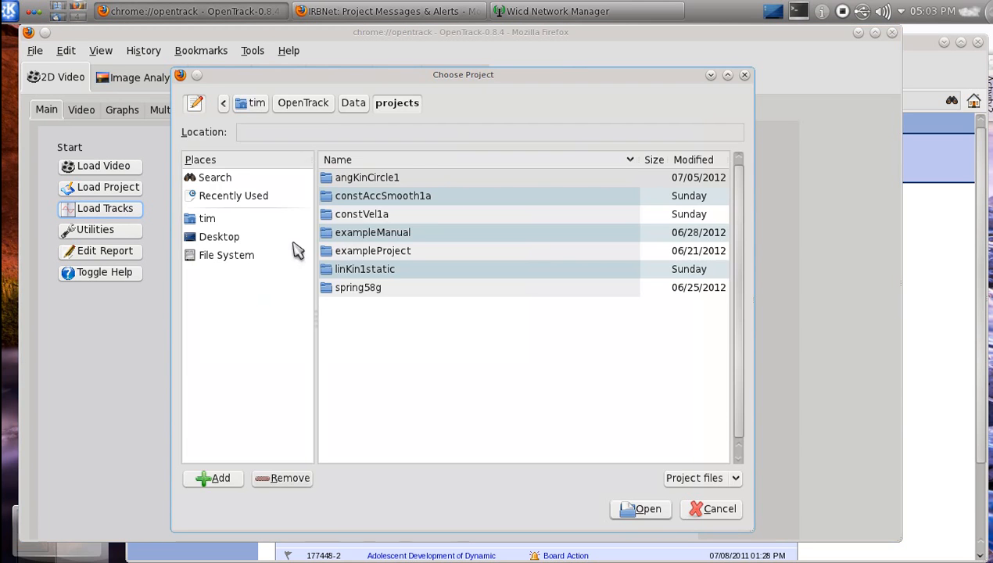
{"action": "double_click", "coordinate": [369, 219]}
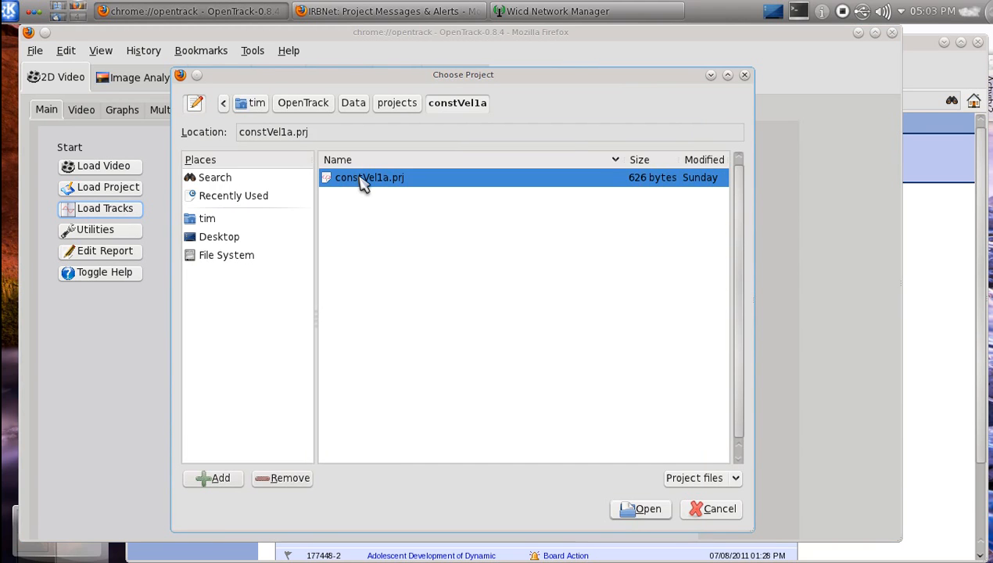
{"action": "double_click", "coordinate": [362, 182]}
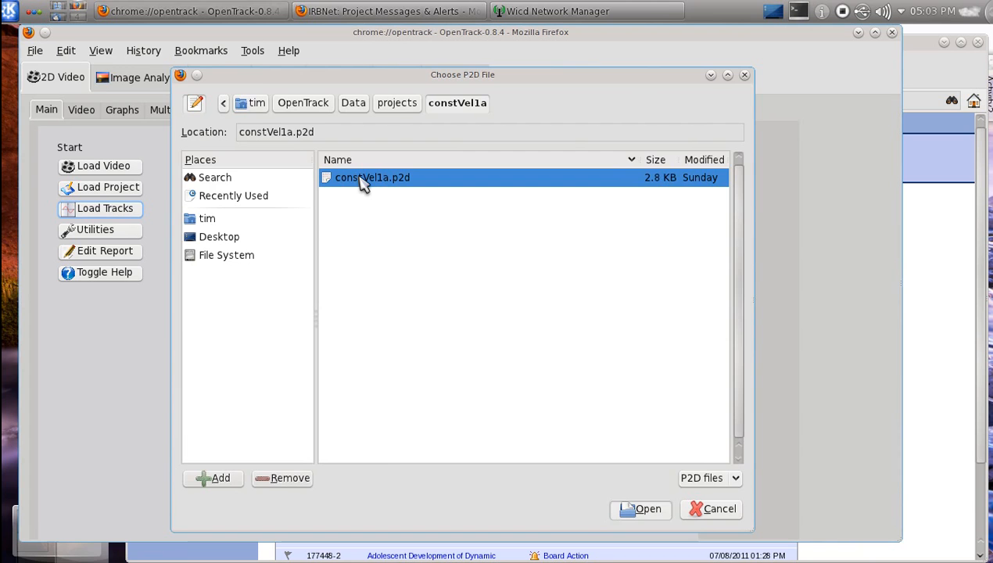
{"action": "double_click", "coordinate": [362, 181]}
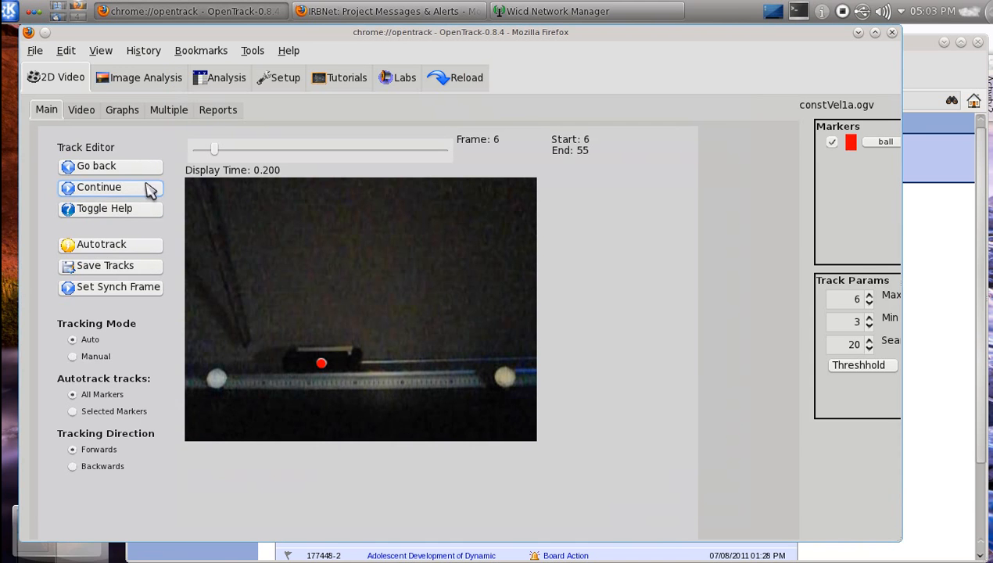
{"action": "left_click", "coordinate": [143, 187]}
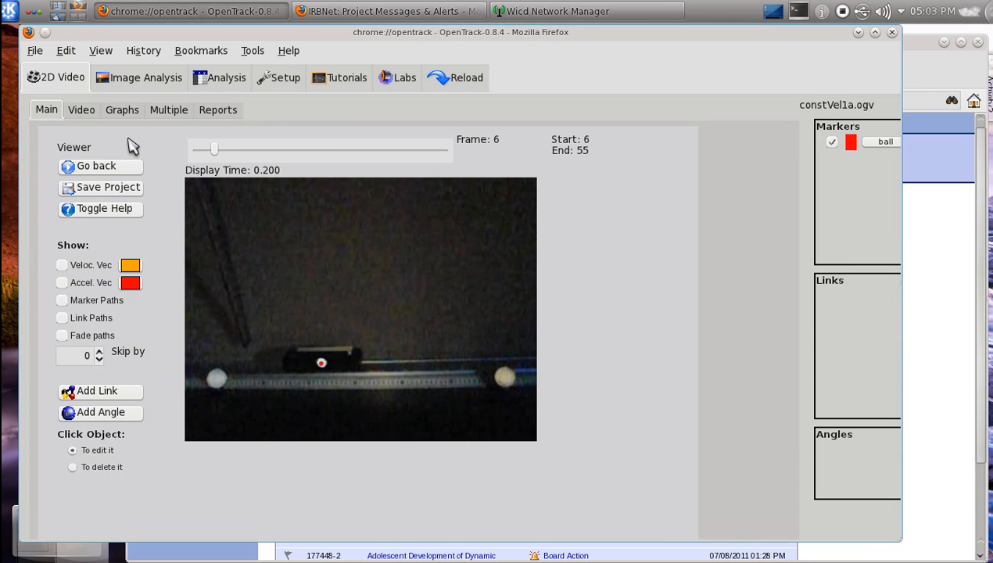
Limit the graphs for constVel1a to X Position, X Velocity and X Acceleration.
{"action": "left_click", "coordinate": [120, 115]}
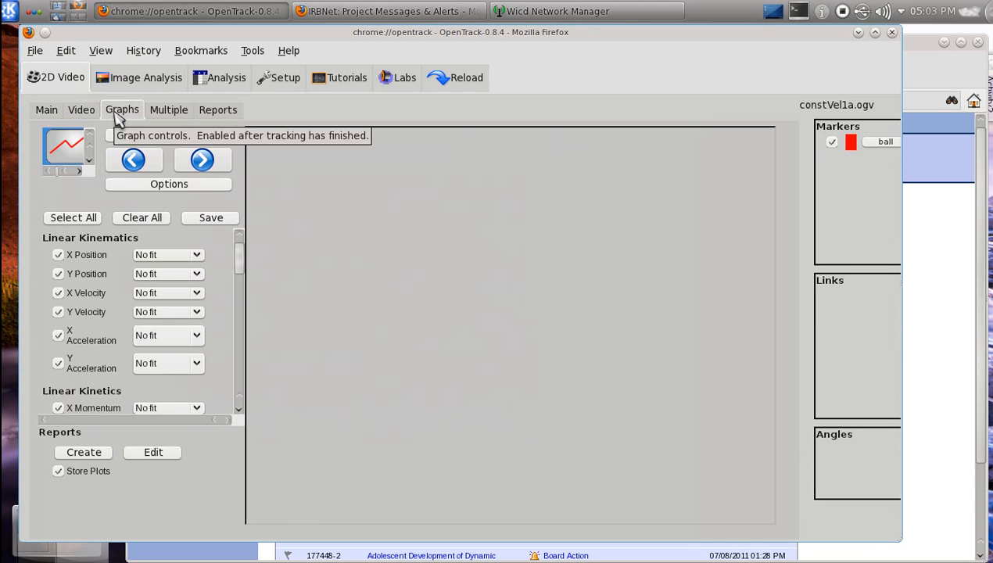
{"action": "left_click", "coordinate": [137, 220]}
{"action": "left_click", "coordinate": [58, 255]}
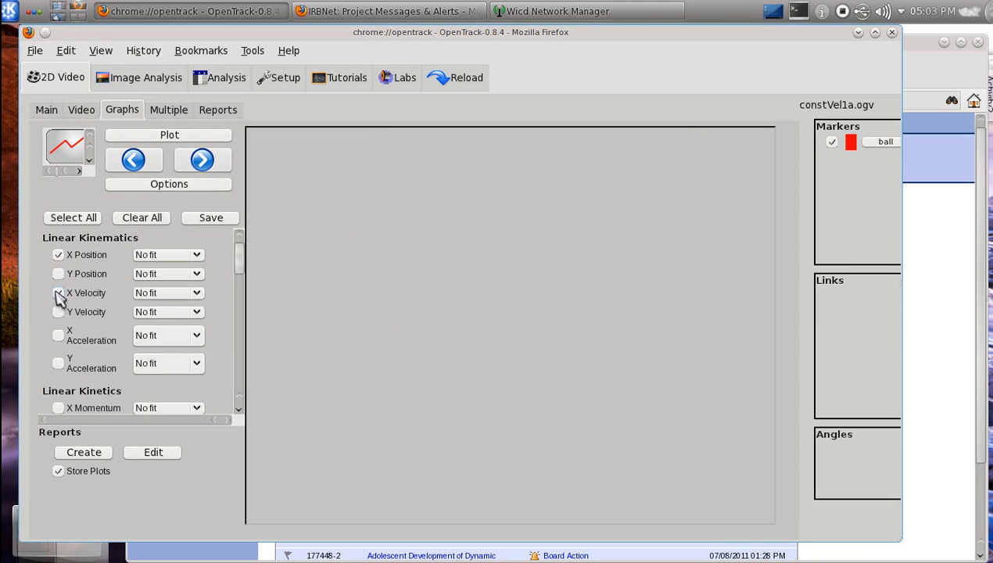
{"action": "left_click", "coordinate": [57, 293]}
{"action": "left_click", "coordinate": [58, 338]}
Set a Linear fit for the X Position, X Velocity and X Acceleration graphs of constVel1a.
{"action": "left_click", "coordinate": [197, 256]}
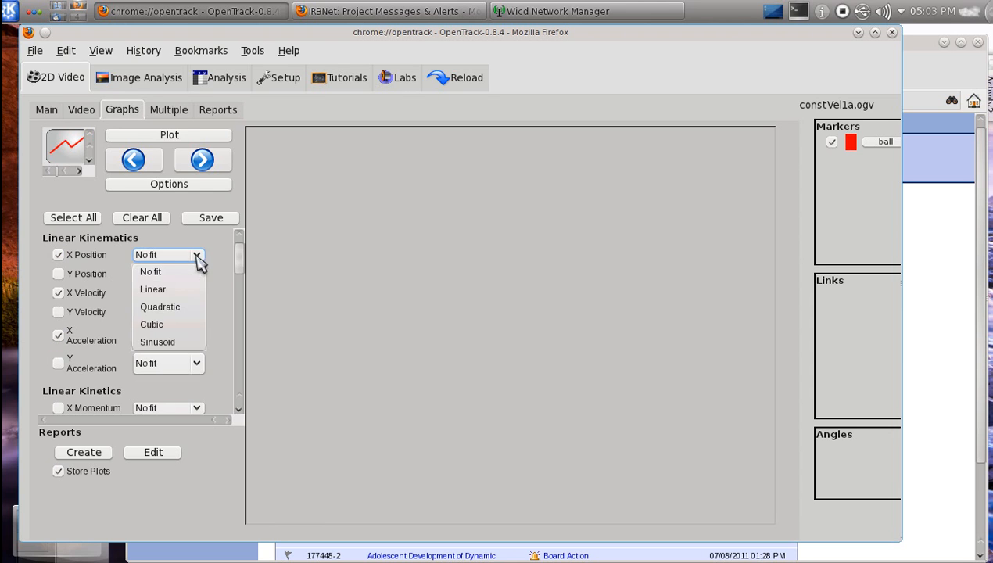
{"action": "left_click", "coordinate": [172, 290]}
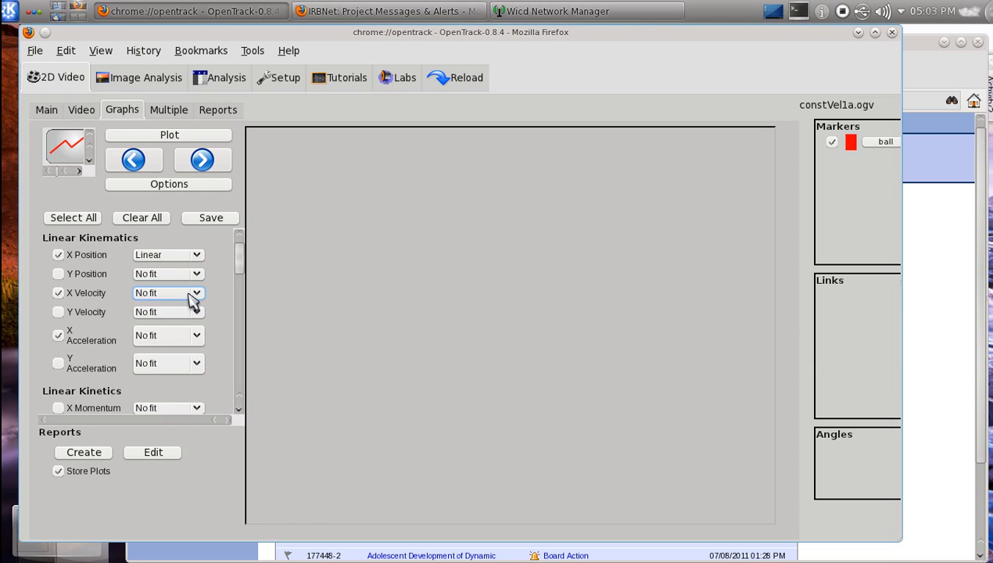
{"action": "left_click", "coordinate": [189, 295]}
{"action": "left_click", "coordinate": [179, 327]}
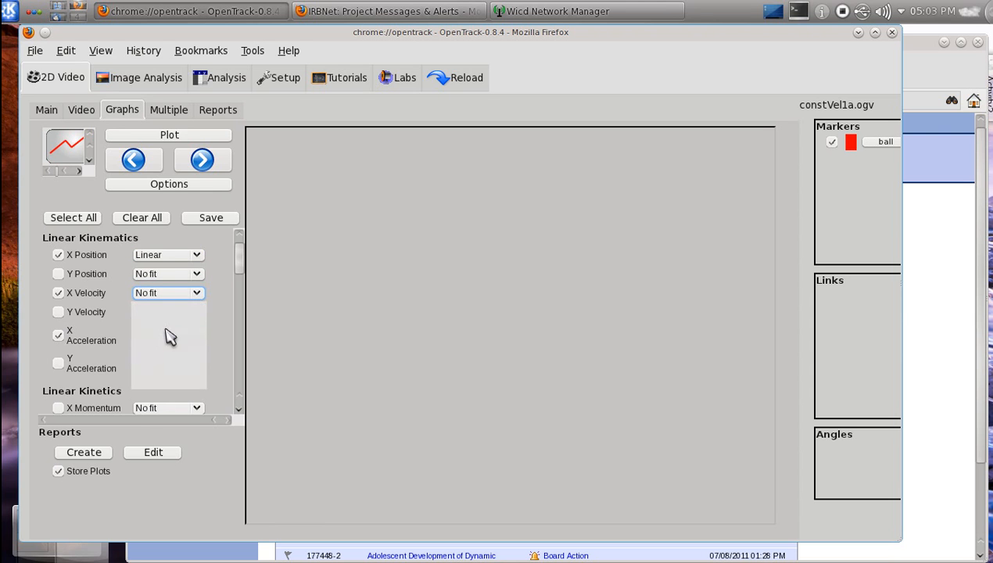
{"action": "left_click", "coordinate": [173, 337]}
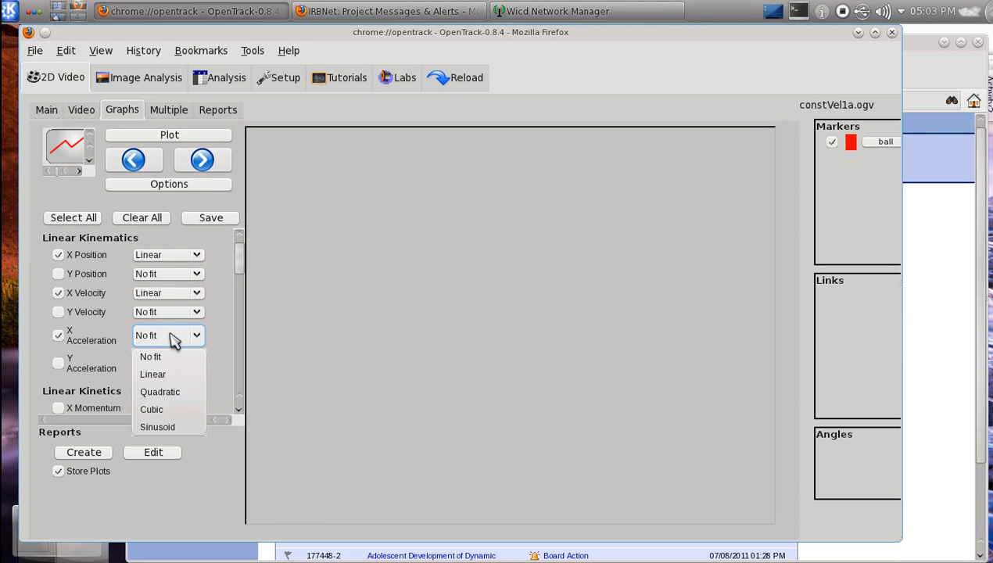
{"action": "left_click", "coordinate": [166, 376]}
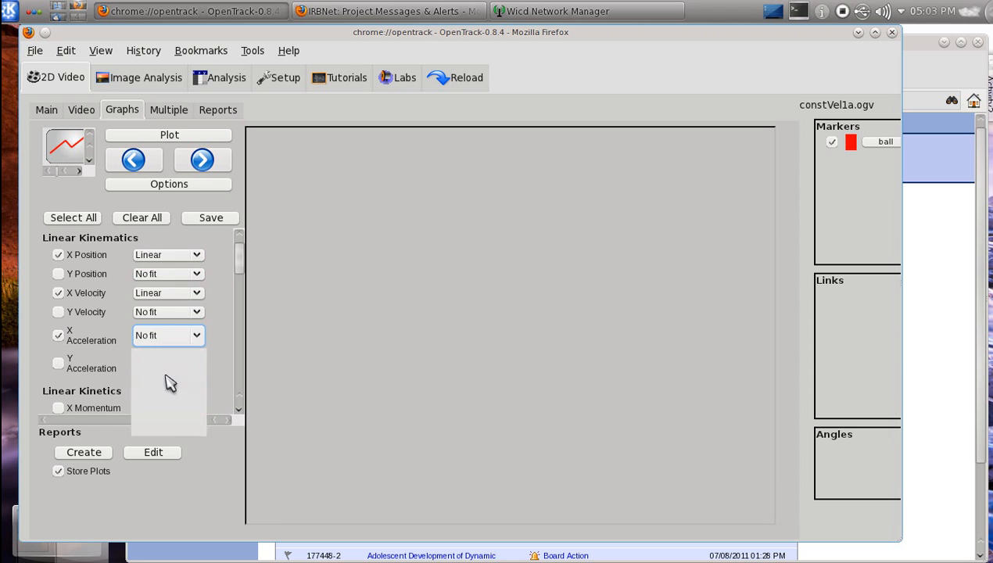
Plot the selected constVel1a graphs and page through X position, X velocity and X acceleration.
{"action": "left_click", "coordinate": [173, 139]}
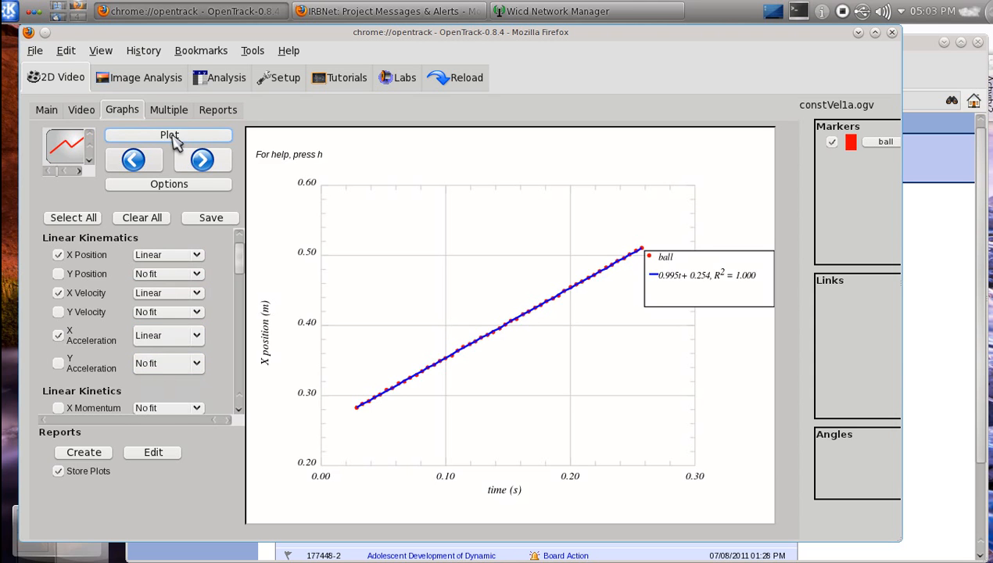
{"action": "left_click", "coordinate": [209, 162]}
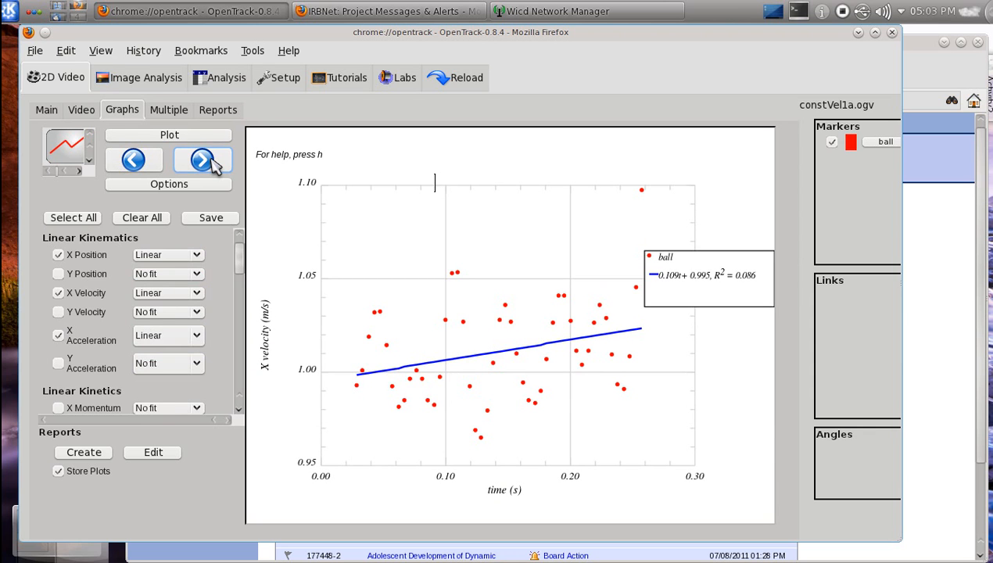
{"action": "left_click", "coordinate": [210, 162]}
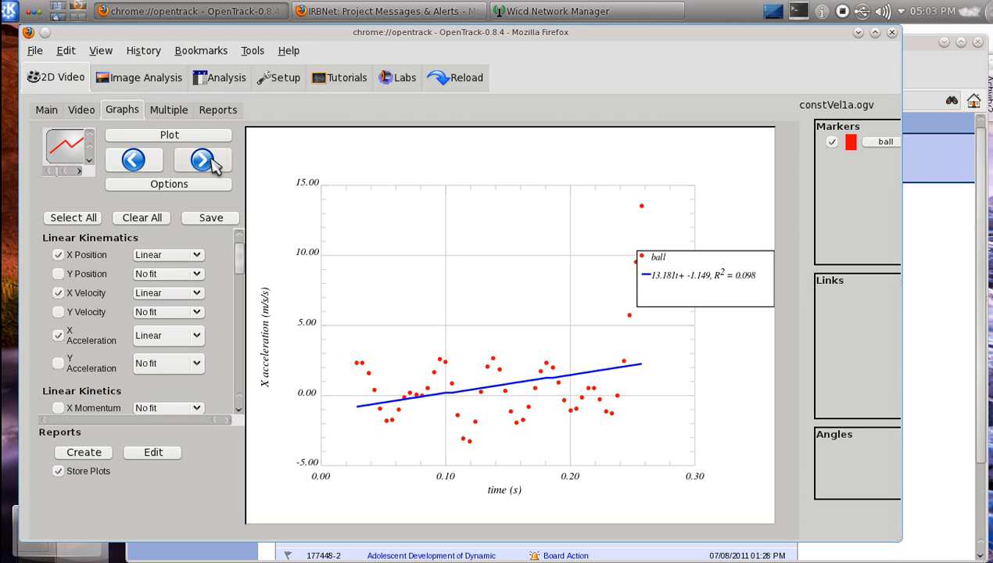
Generate a report named reportB that includes the xpos0, xvel1 and xacc2 graphs, accepting all directory, file and path notices.
{"action": "left_click", "coordinate": [218, 111]}
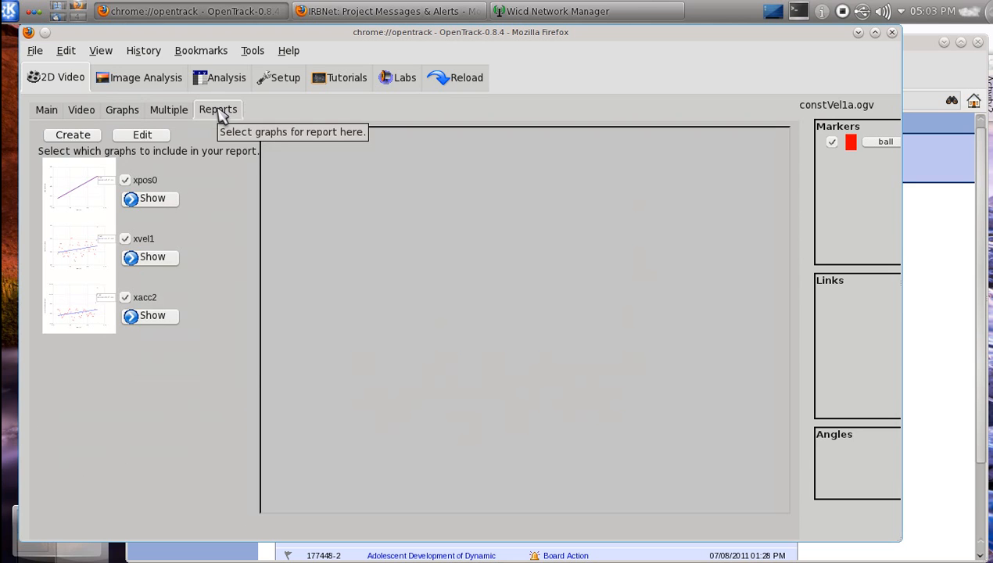
{"action": "left_click", "coordinate": [73, 139]}
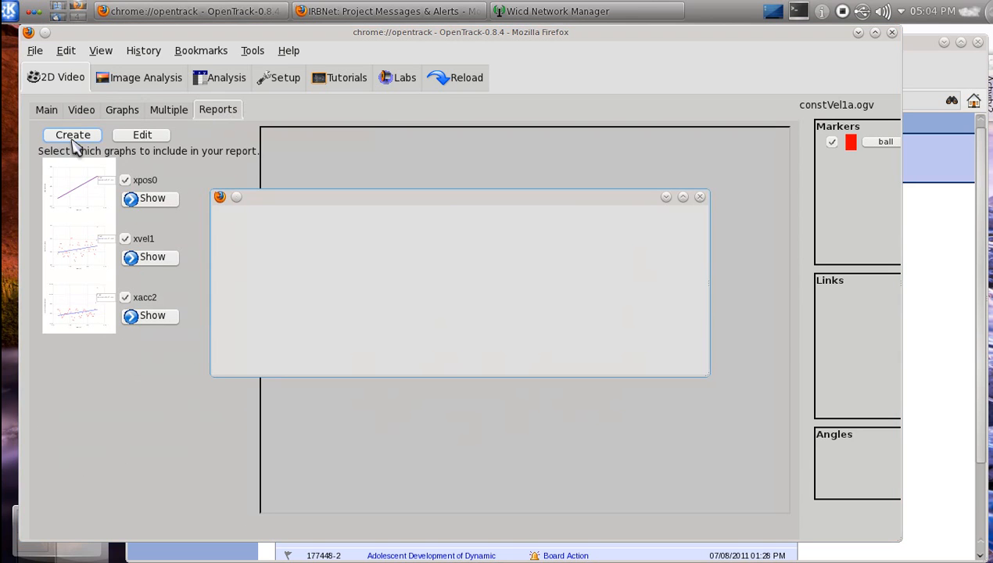
{"action": "left_click", "coordinate": [656, 354]}
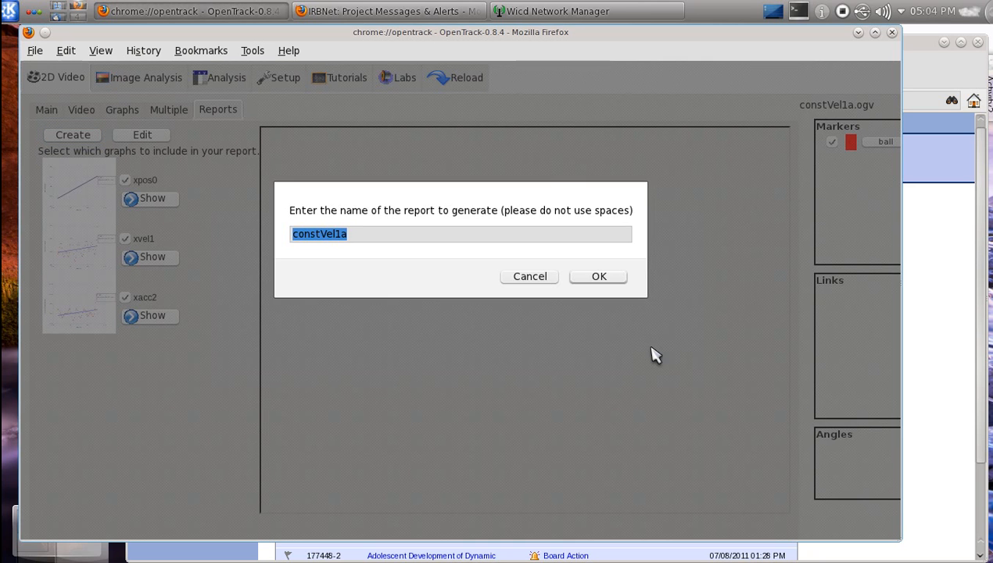
{"action": "type", "text": "reportB"}
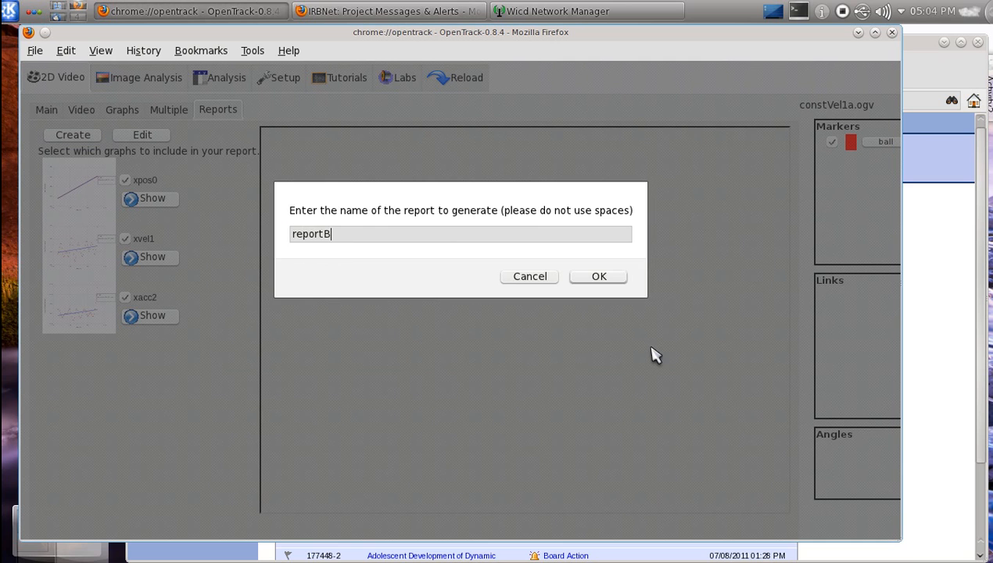
{"action": "key", "text": "Return"}
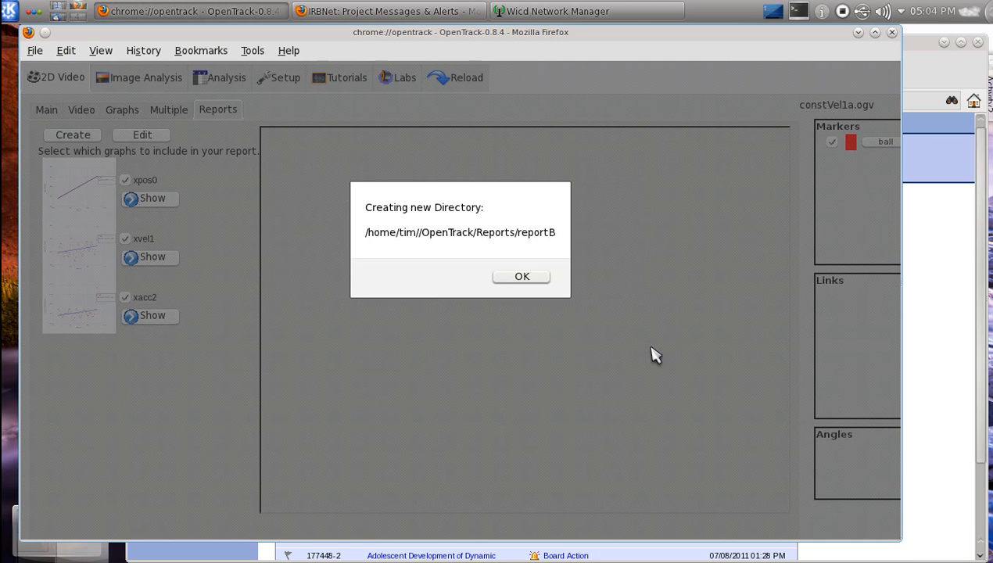
{"action": "left_click", "coordinate": [505, 280]}
{"action": "left_click", "coordinate": [528, 278]}
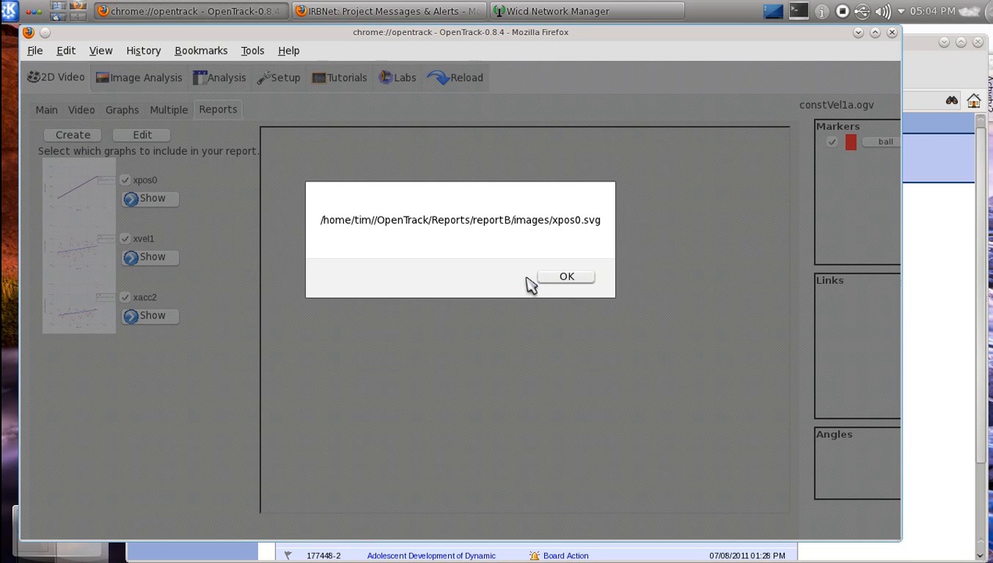
{"action": "left_click", "coordinate": [551, 280]}
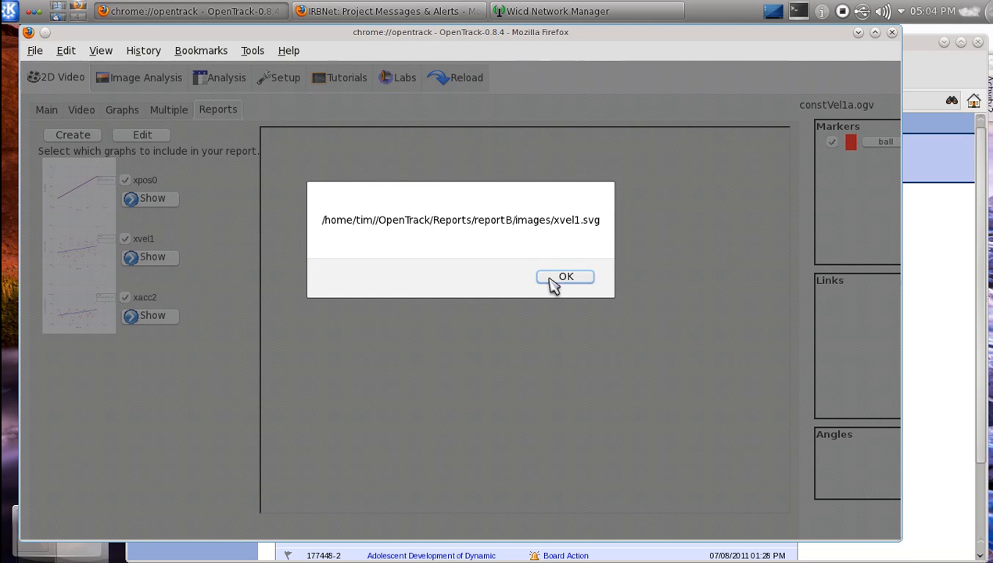
{"action": "left_click", "coordinate": [551, 280]}
{"action": "left_click", "coordinate": [551, 280]}
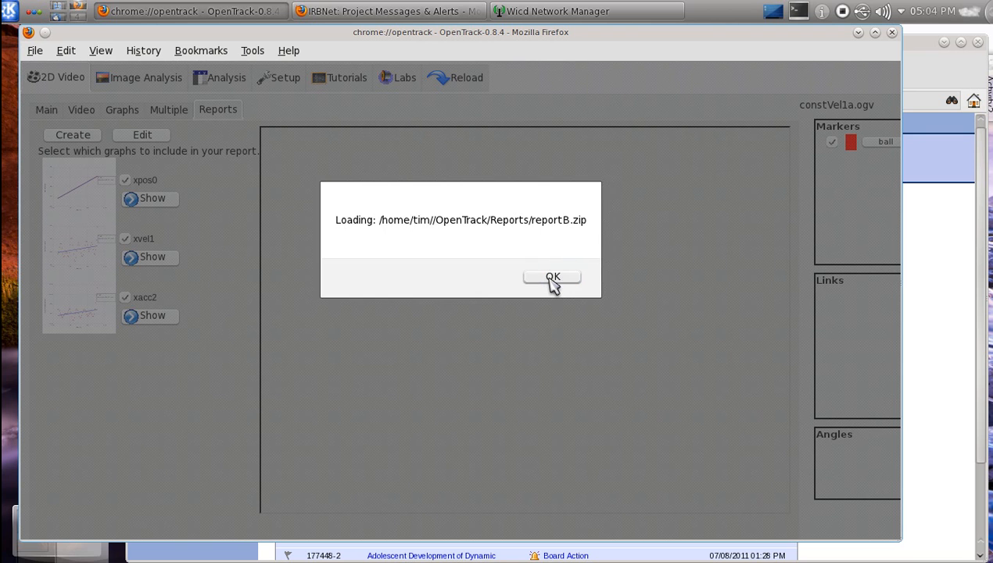
{"action": "left_click", "coordinate": [551, 278]}
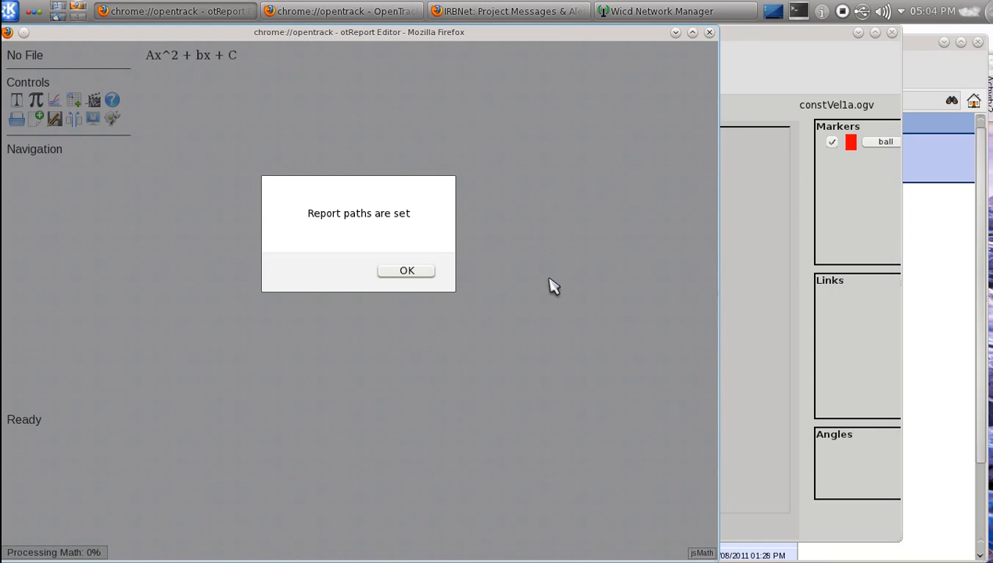
{"action": "left_click", "coordinate": [396, 273]}
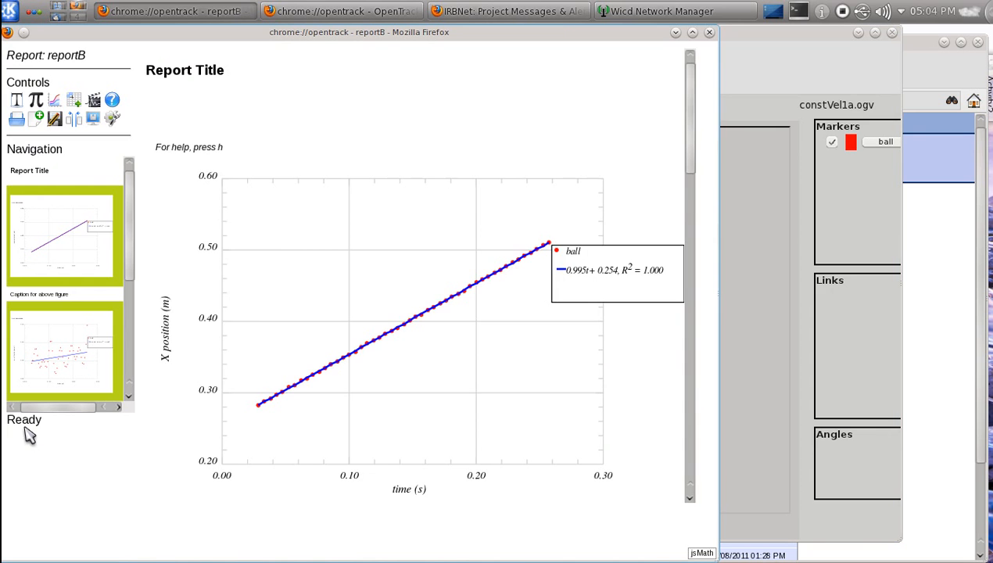
Look over reportB, close it, and reload OpenTrack to clear the constVel1a project.
{"action": "left_click_drag", "start_coordinate": [693, 115], "coordinate": [726, 54]}
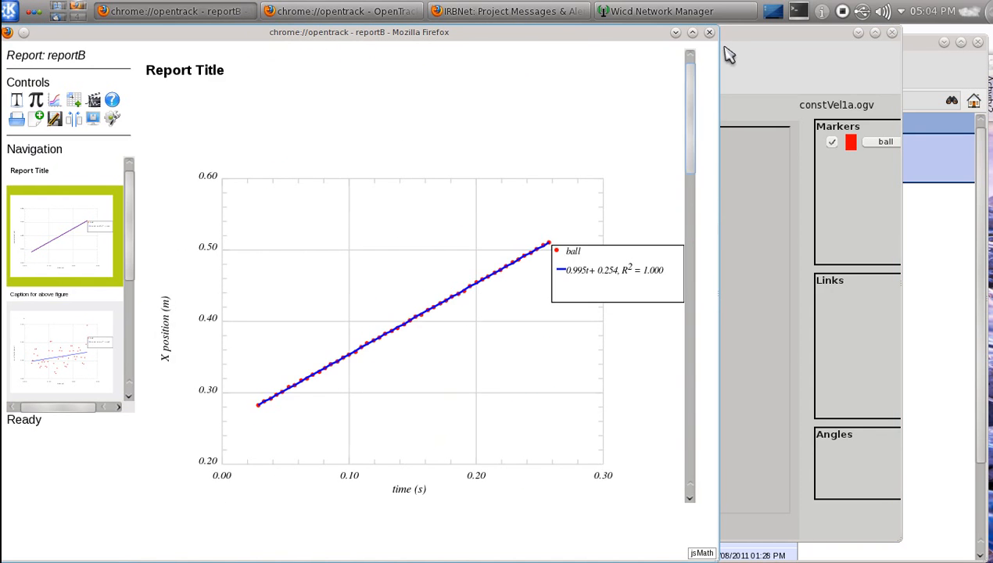
{"action": "left_click", "coordinate": [710, 33]}
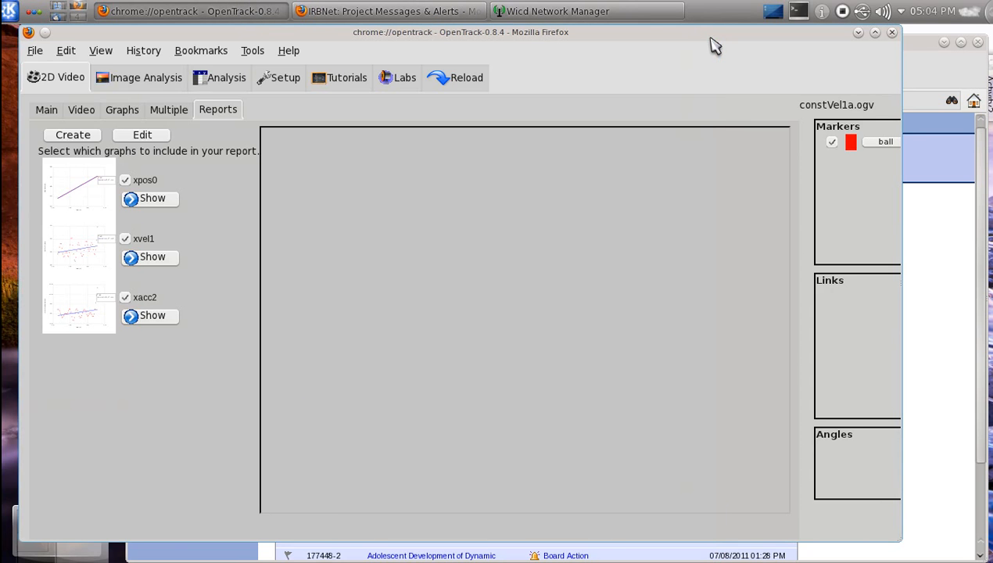
{"action": "left_click", "coordinate": [467, 78]}
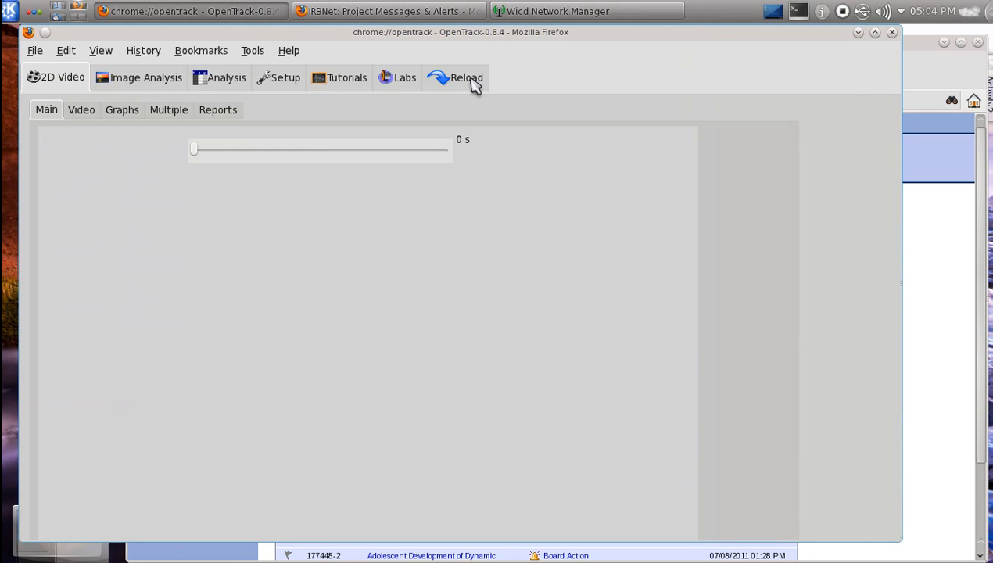
Load the tracks of the constAccSmooth1a project, using constAccSmooth1a.p2d, and continue to the Viewer.
{"action": "left_click", "coordinate": [125, 217]}
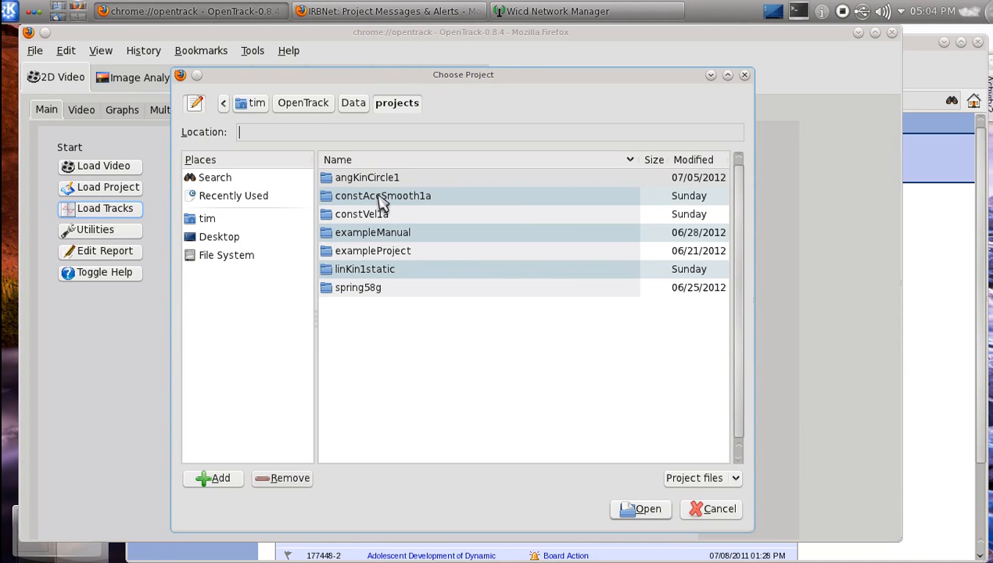
{"action": "double_click", "coordinate": [383, 197]}
{"action": "double_click", "coordinate": [375, 183]}
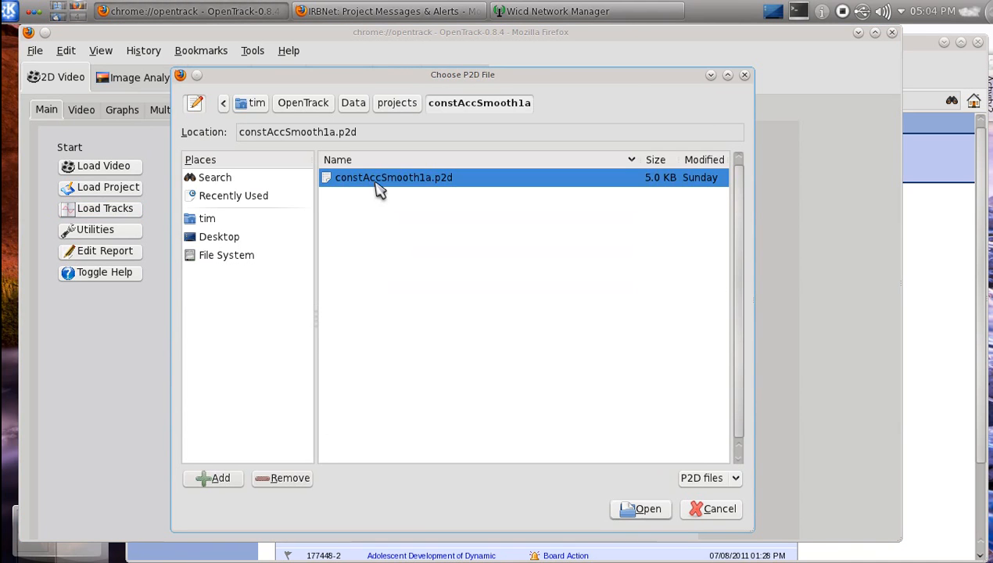
{"action": "double_click", "coordinate": [376, 186]}
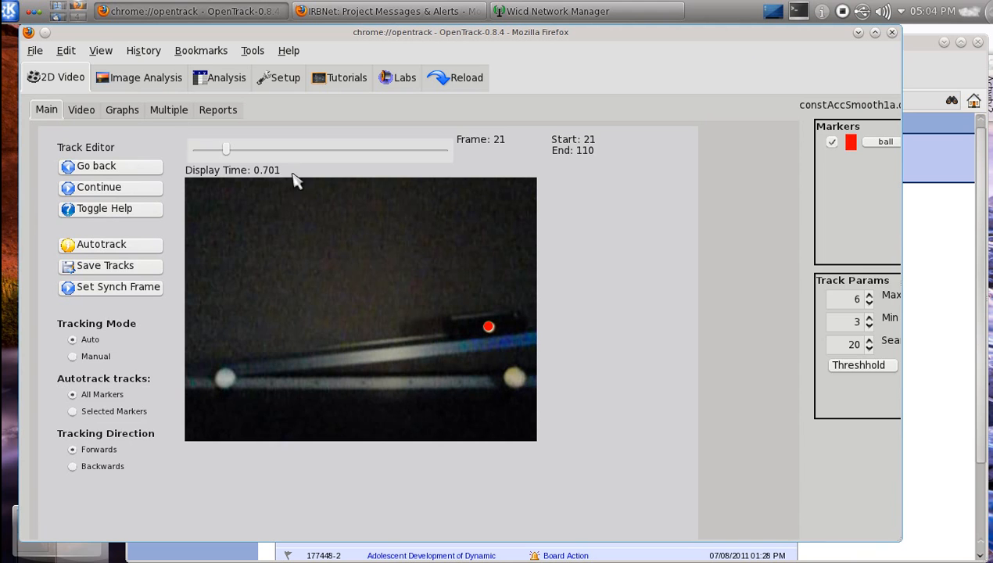
{"action": "left_click", "coordinate": [157, 190]}
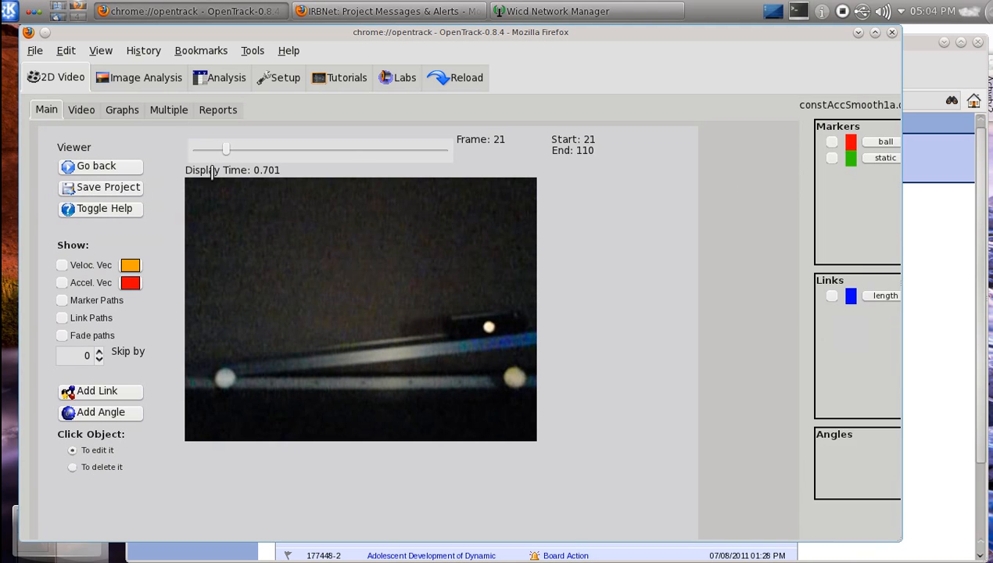
Enable the ball marker and limit the constAccSmooth1a graphs to X Position, X Velocity and X Acceleration.
{"action": "left_click", "coordinate": [831, 142]}
{"action": "left_click", "coordinate": [133, 115]}
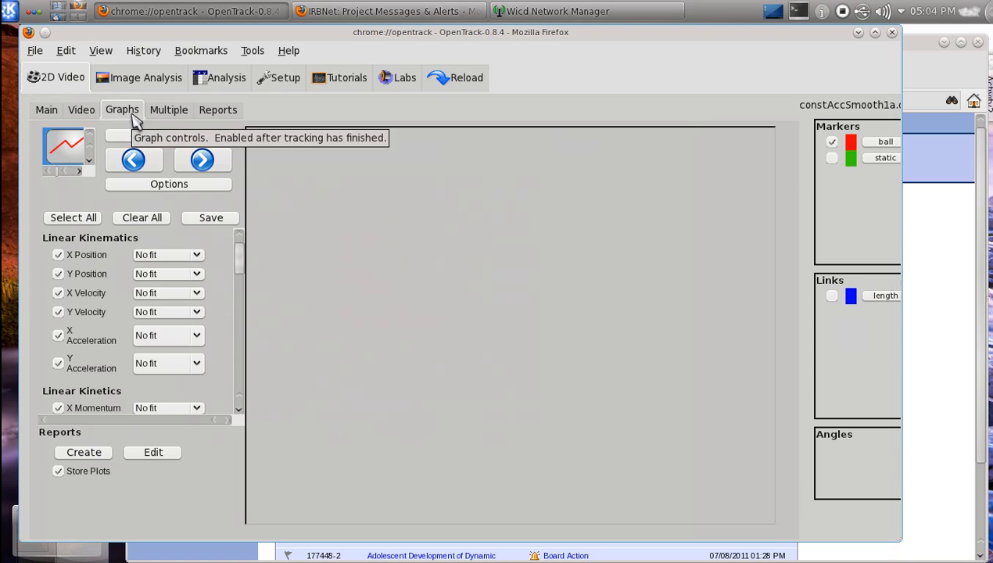
{"action": "left_click", "coordinate": [138, 222]}
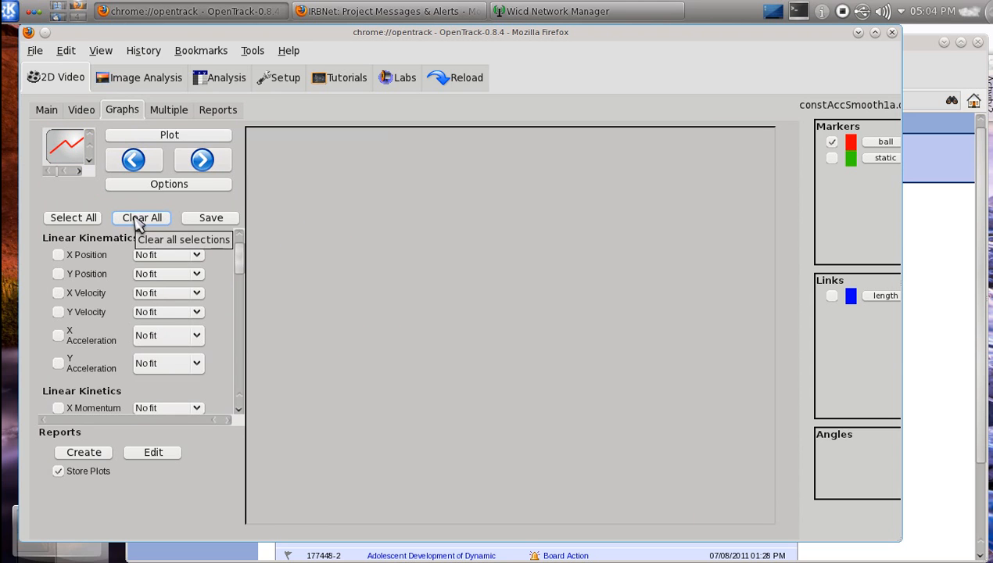
{"action": "left_click", "coordinate": [59, 294]}
{"action": "left_click", "coordinate": [58, 336]}
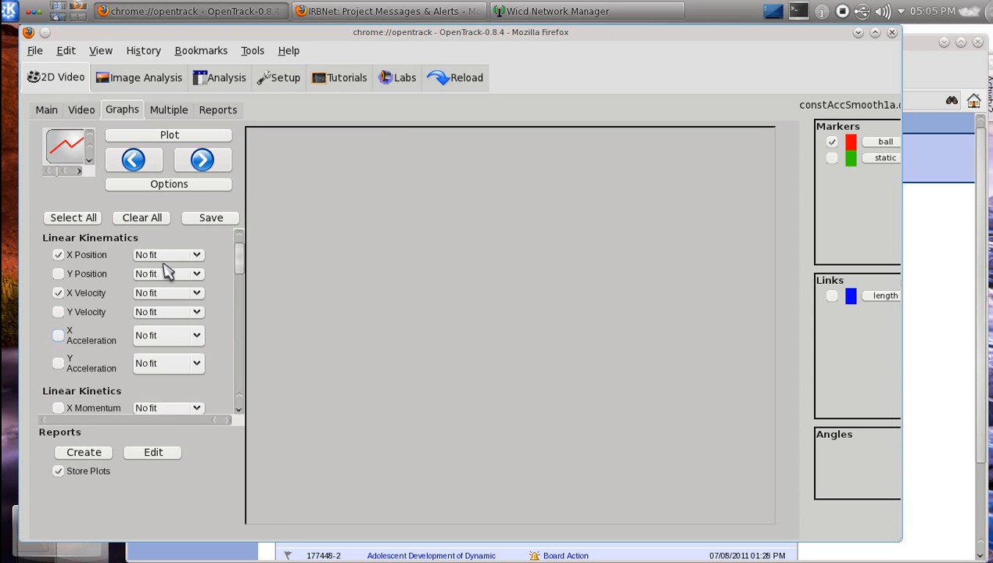
Set a Quadratic fit for X Position and Linear fits for X Velocity and X Acceleration.
{"action": "left_click", "coordinate": [172, 258]}
{"action": "left_click", "coordinate": [175, 308]}
{"action": "left_click", "coordinate": [194, 295]}
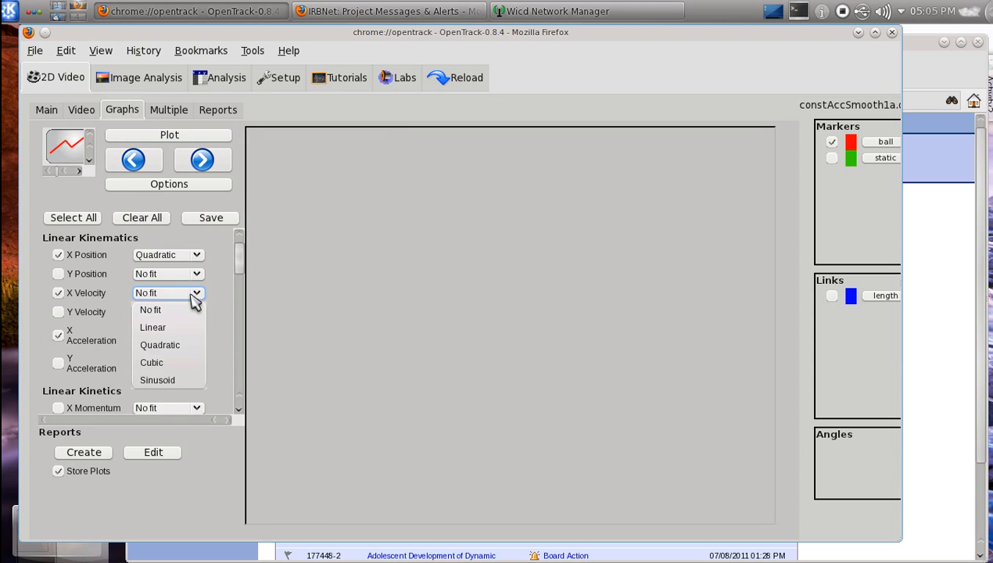
{"action": "left_click", "coordinate": [162, 329]}
{"action": "left_click", "coordinate": [179, 338]}
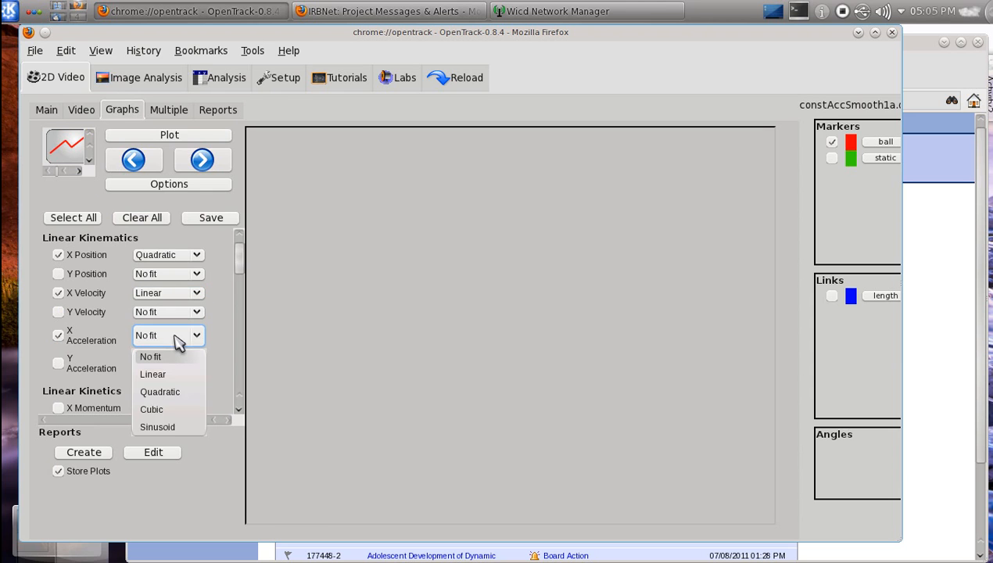
{"action": "left_click", "coordinate": [165, 375]}
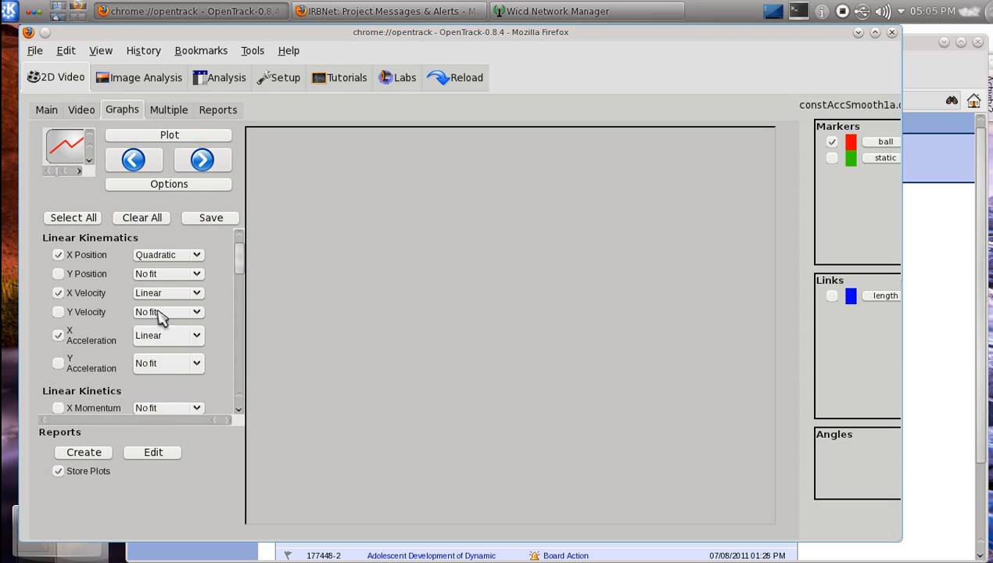
Plot the selected constAccSmooth1a graphs and page through X position, X velocity and X acceleration.
{"action": "left_click", "coordinate": [164, 141]}
{"action": "left_click", "coordinate": [166, 147]}
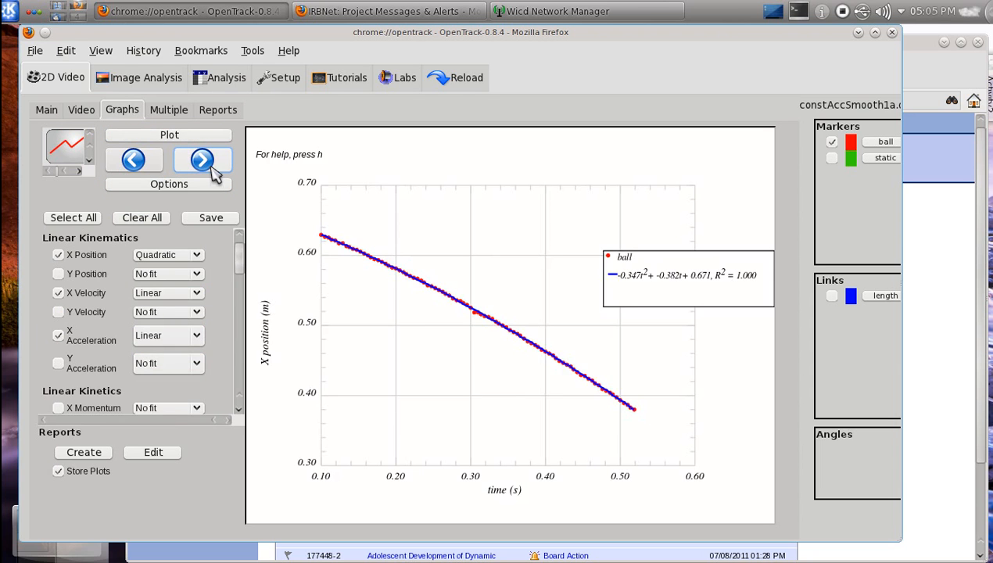
{"action": "left_click", "coordinate": [205, 162]}
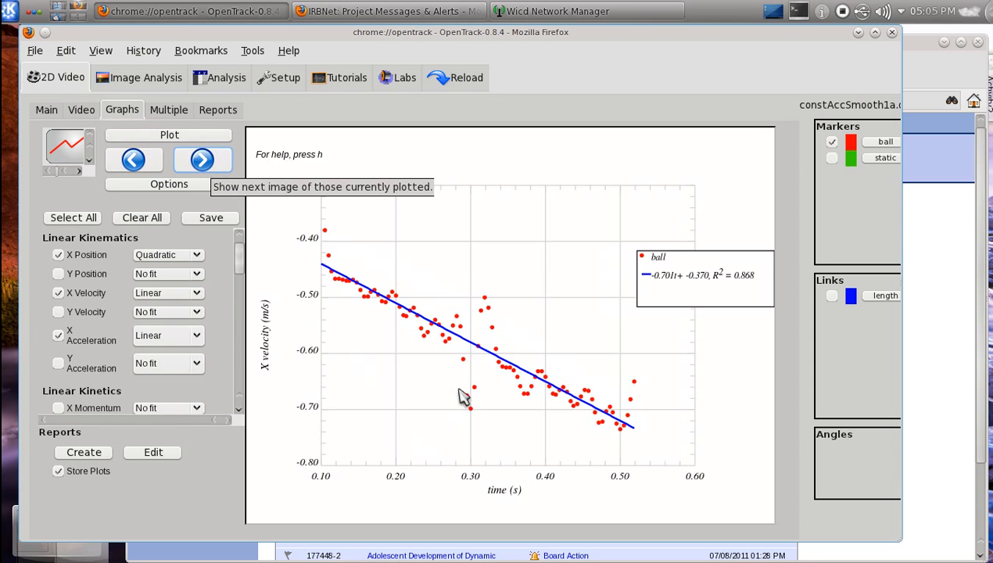
{"action": "left_click", "coordinate": [208, 162]}
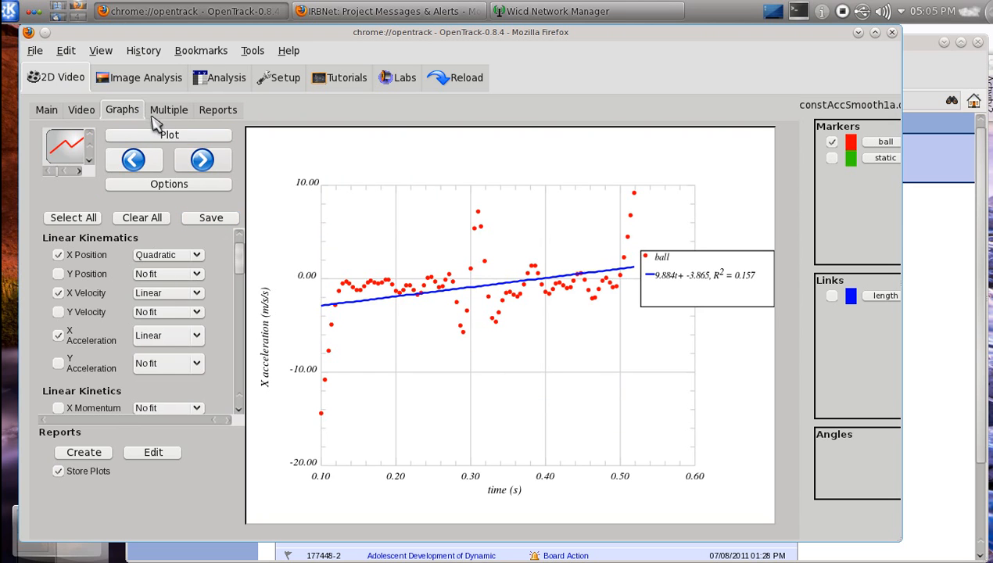
Generate a report named reportC from the xpos0, xvel1 and xacc2 graphs of constAccSmooth1a.
{"action": "left_click", "coordinate": [208, 113]}
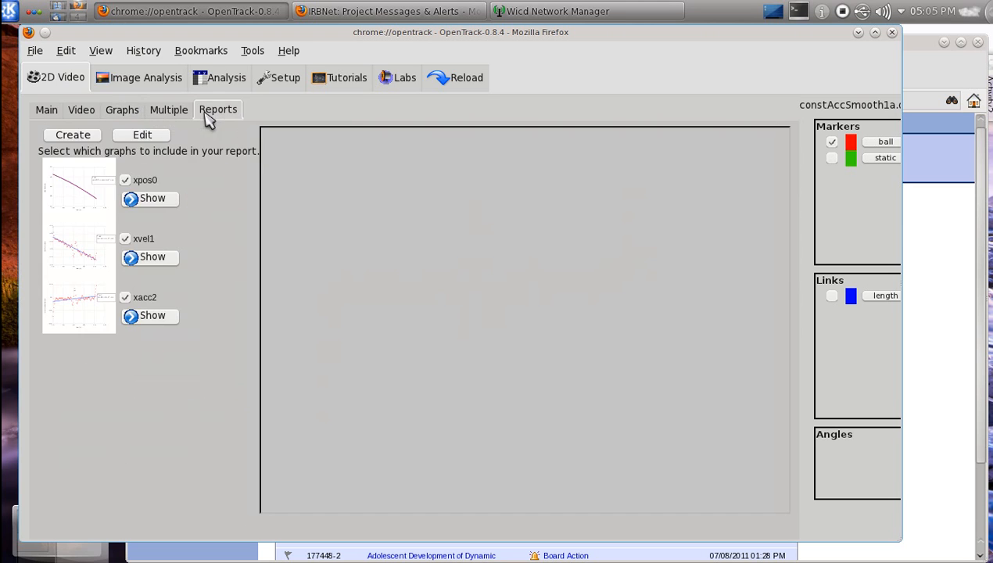
{"action": "left_click", "coordinate": [84, 139]}
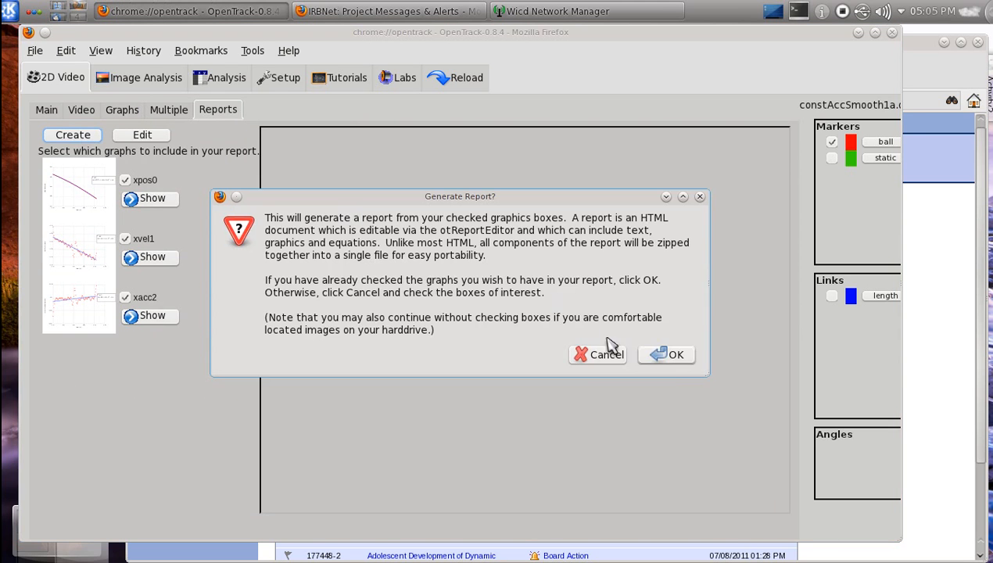
{"action": "left_click", "coordinate": [668, 360]}
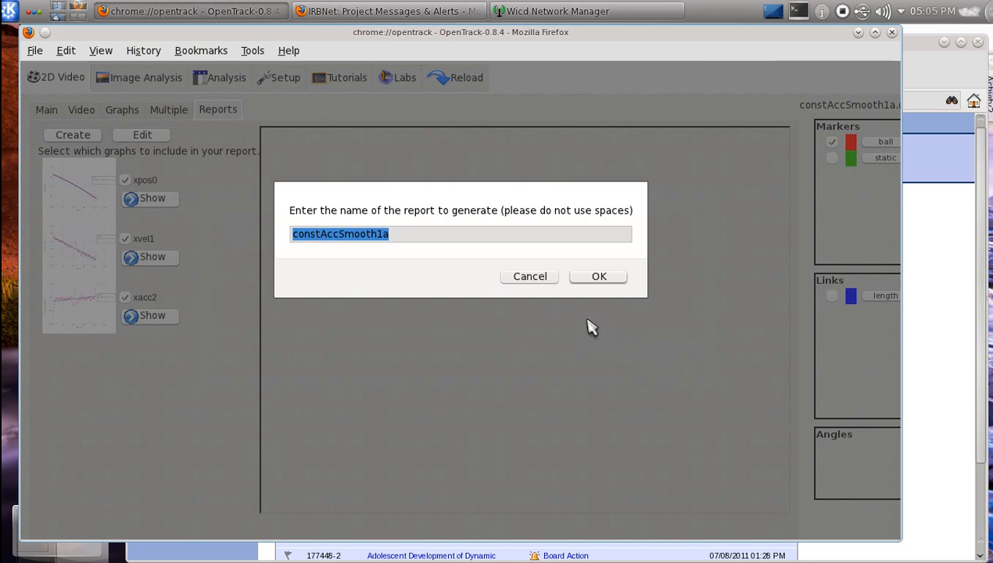
{"action": "type", "text": "repor"}
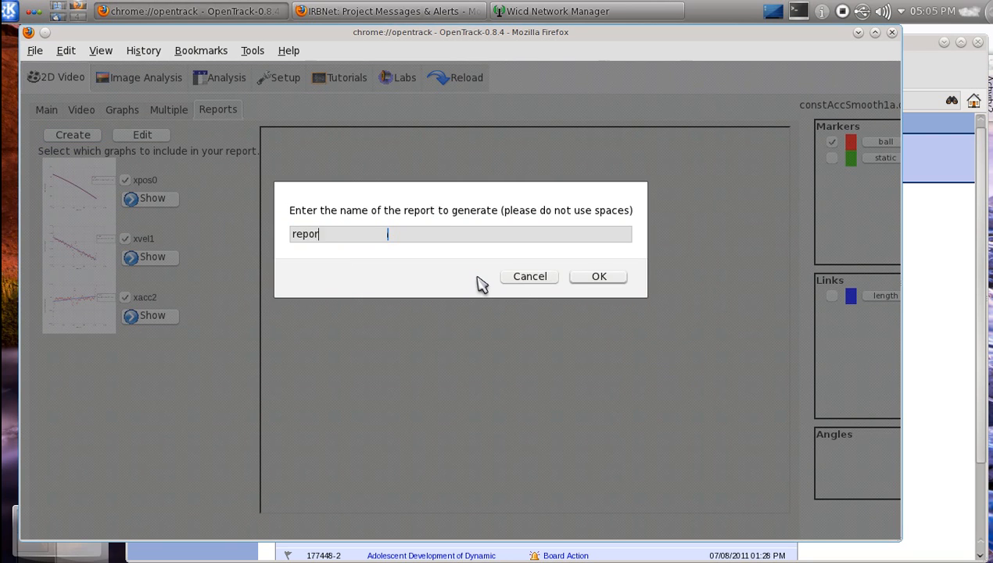
{"action": "type", "text": "tC"}
{"action": "key", "text": "Return"}
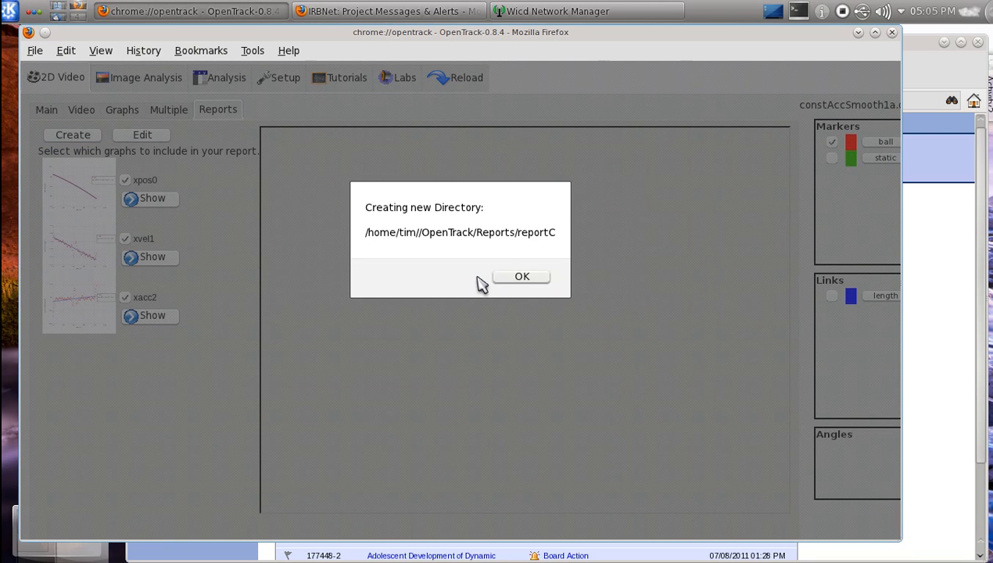
Accept the new reportC directory and image files, then load reportC.zip into the report editor and look through it.
{"action": "left_click", "coordinate": [518, 279]}
{"action": "left_click", "coordinate": [520, 282]}
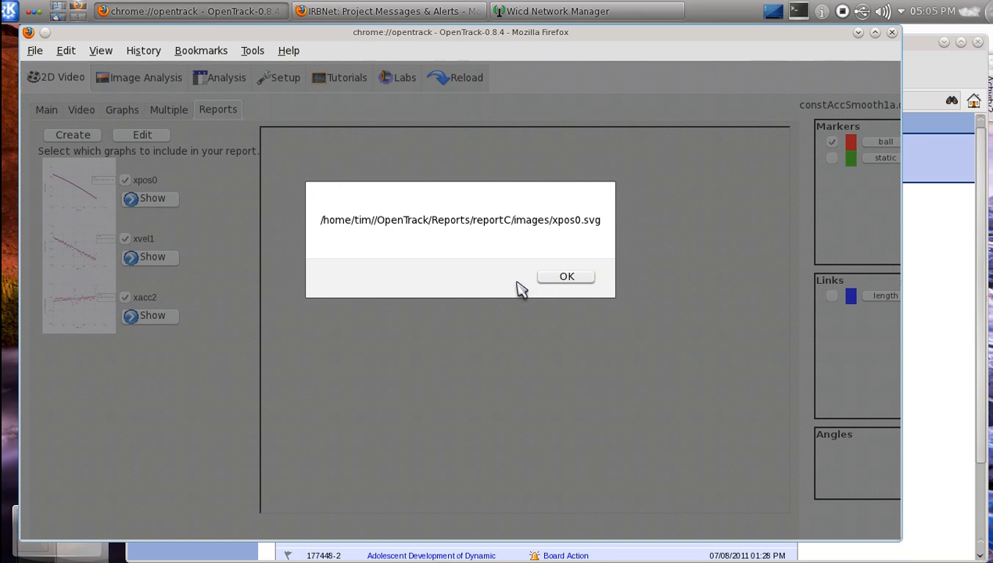
{"action": "left_click", "coordinate": [549, 282]}
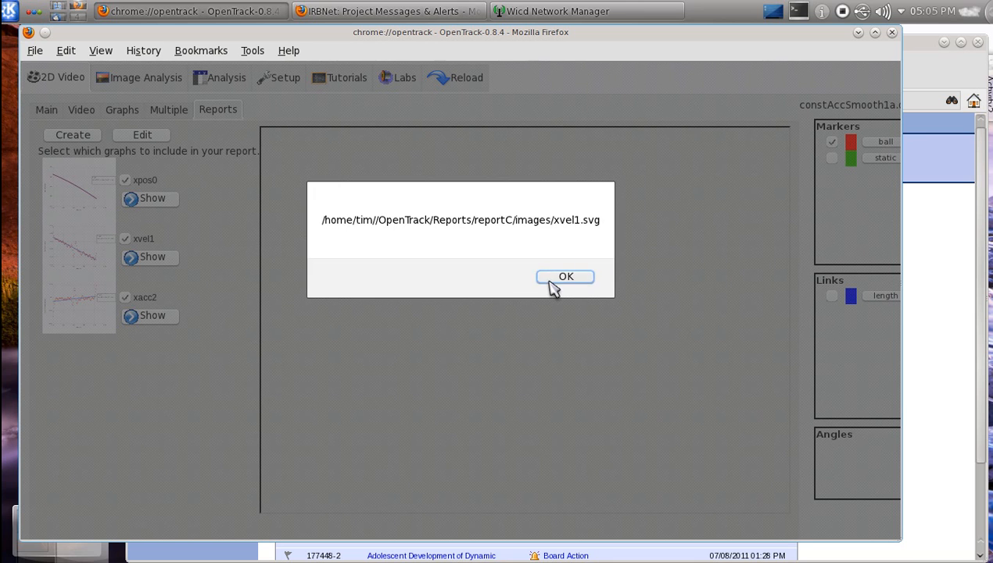
{"action": "left_click", "coordinate": [551, 283]}
{"action": "left_click", "coordinate": [552, 284]}
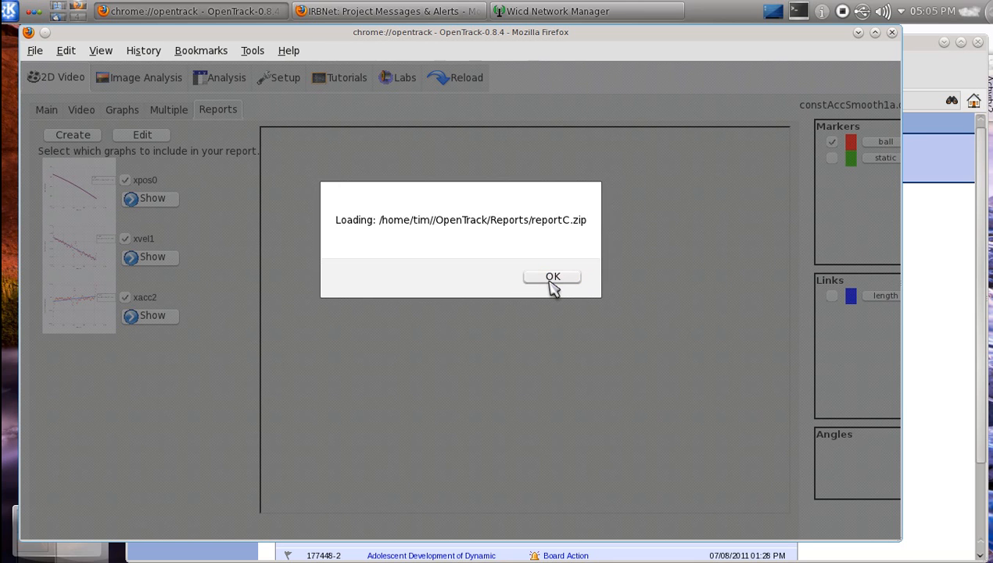
{"action": "left_click", "coordinate": [553, 277]}
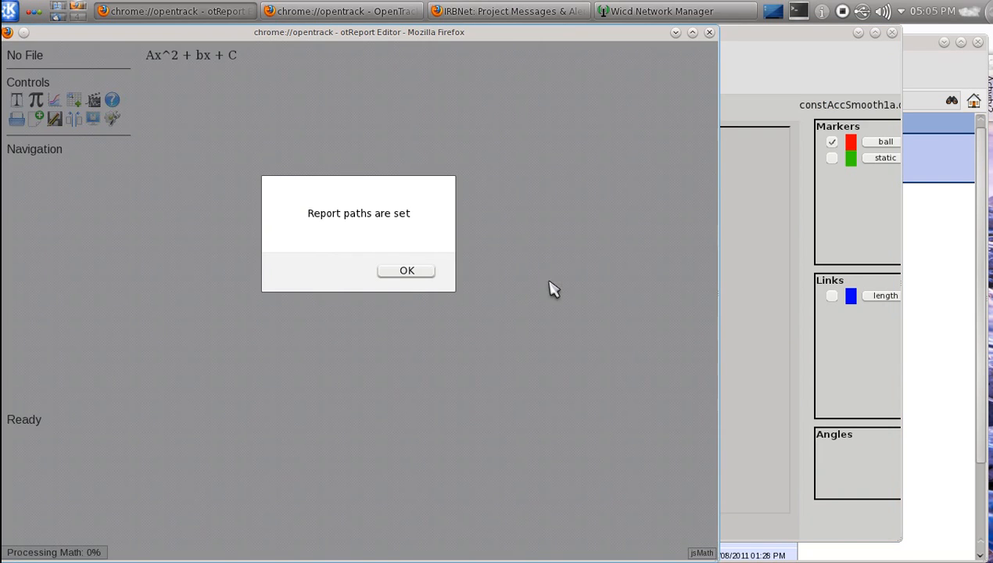
{"action": "left_click", "coordinate": [395, 272]}
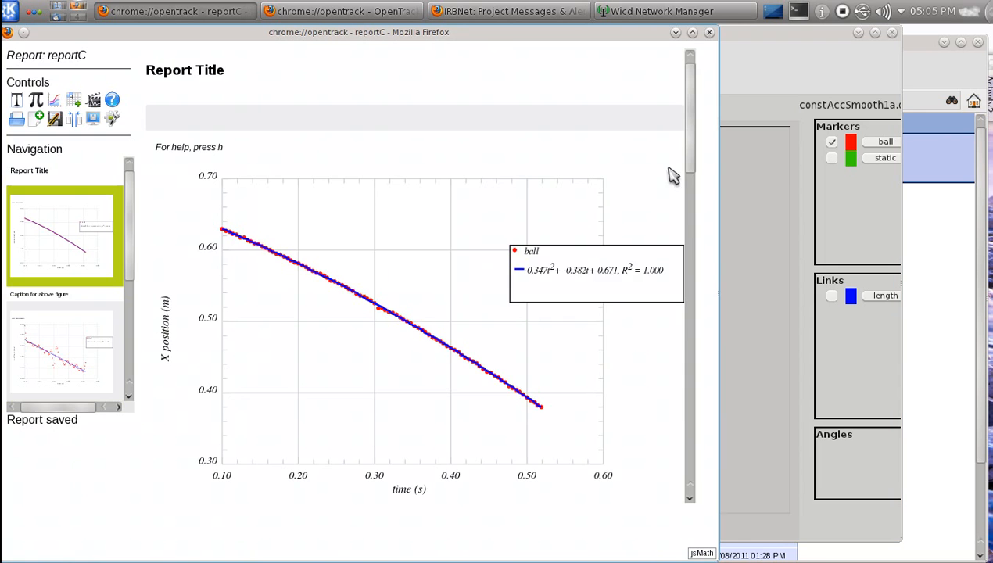
{"action": "left_click_drag", "start_coordinate": [692, 155], "coordinate": [674, 66]}
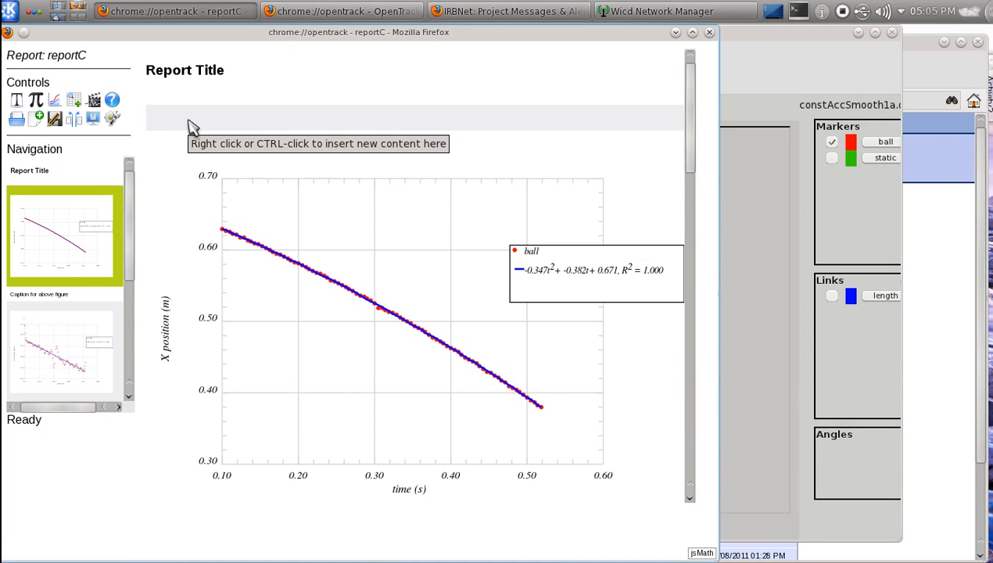
Open reportA.zip in the report editor and look through its graphs.
{"action": "left_click", "coordinate": [17, 119]}
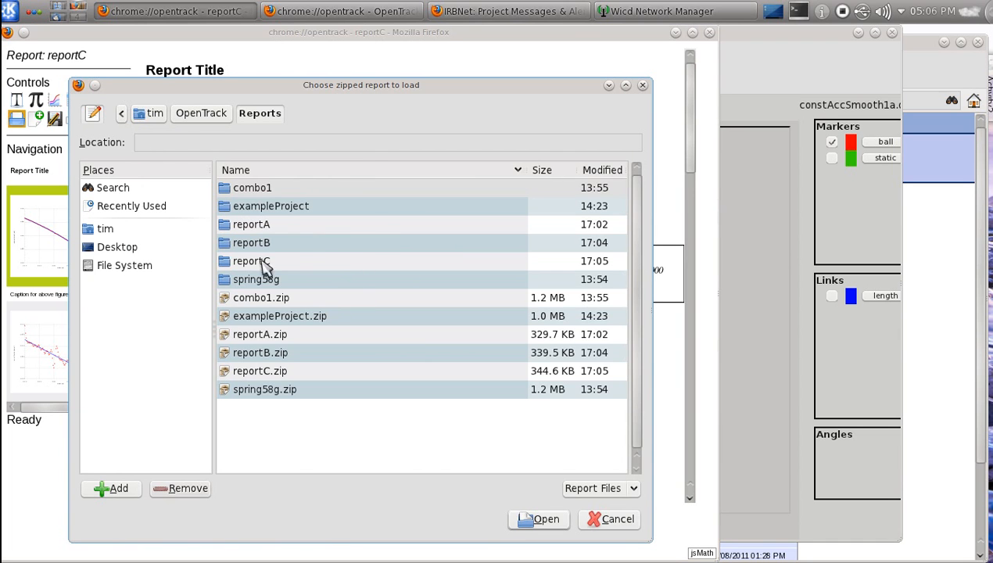
{"action": "double_click", "coordinate": [270, 341]}
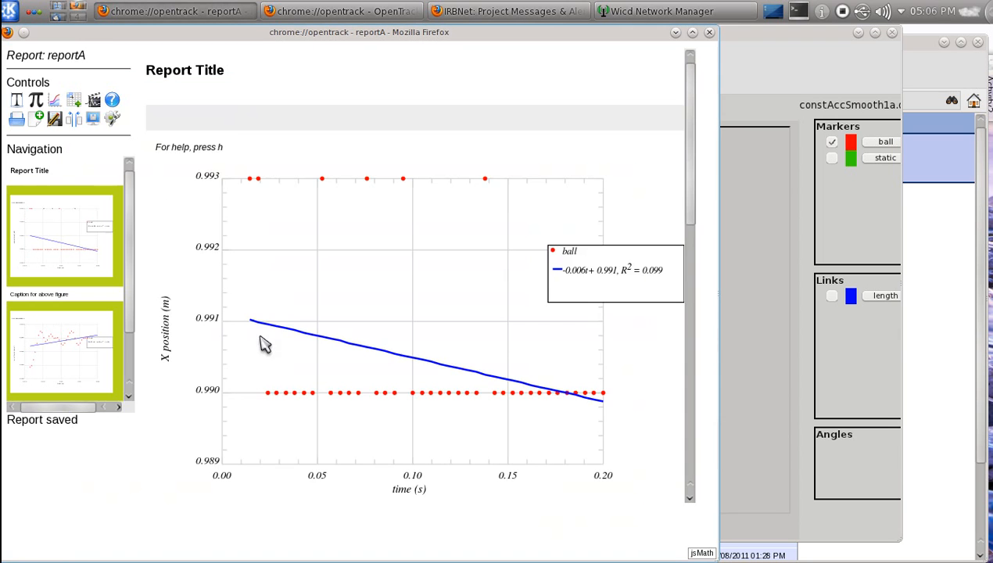
{"action": "mouse_move", "coordinate": [690, 135]}
{"action": "left_mouse_down"}
{"action": "mouse_move", "coordinate": [670, 465]}
{"action": "mouse_move", "coordinate": [690, 118]}
{"action": "left_mouse_up"}
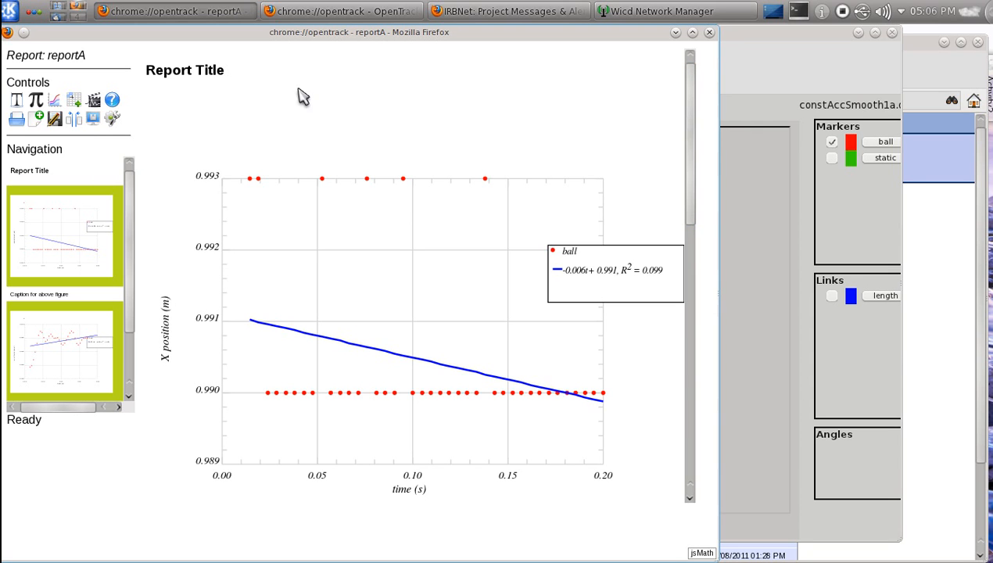
{"action": "left_click", "coordinate": [75, 120]}
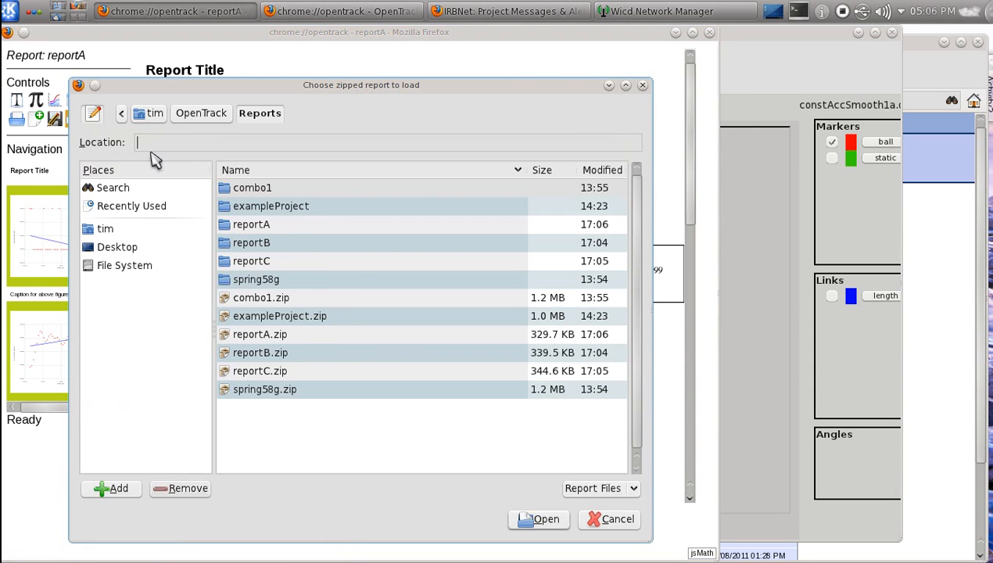
{"action": "left_click", "coordinate": [258, 356]}
{"action": "double_click", "coordinate": [257, 358]}
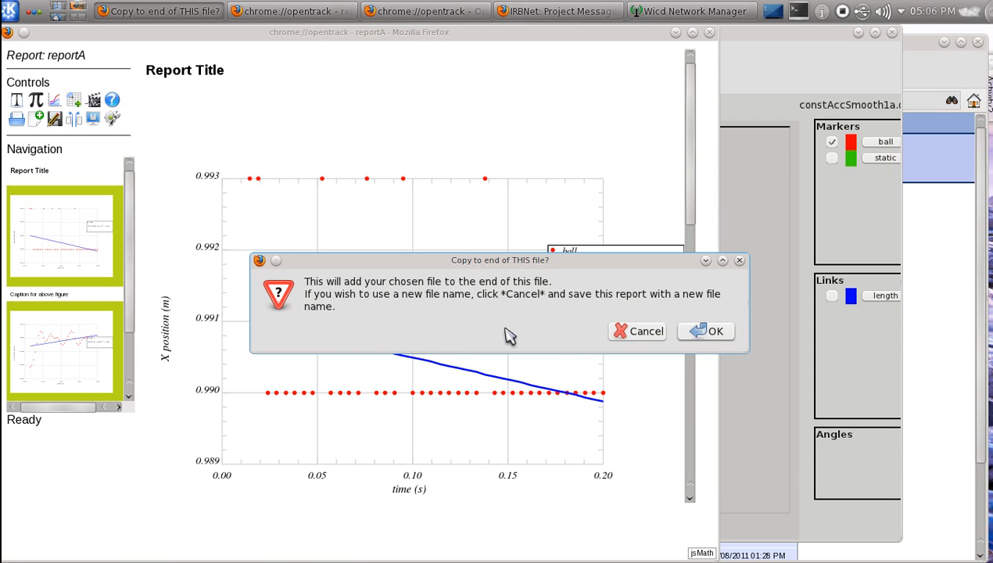
{"action": "left_click", "coordinate": [619, 332]}
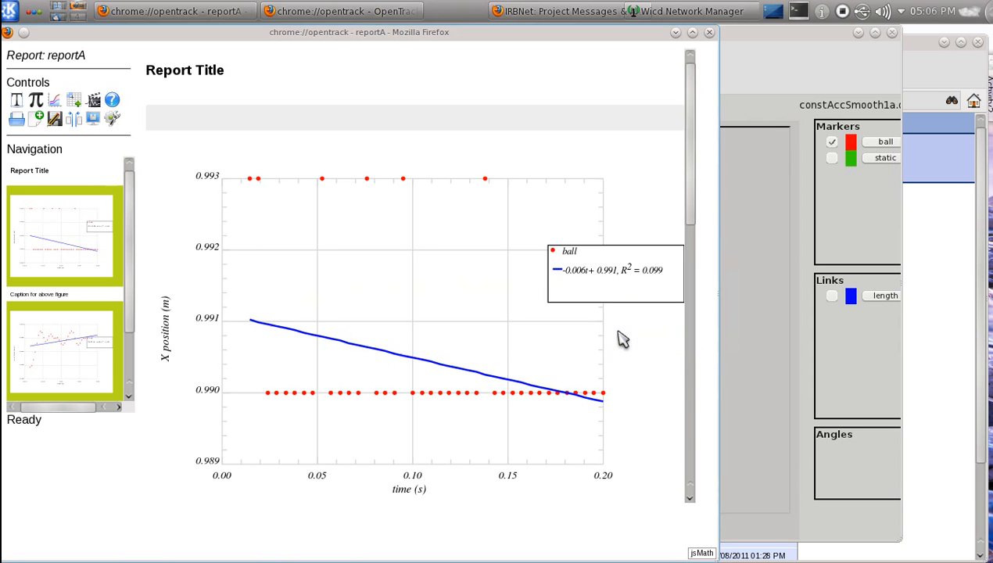
Save the open reportA under the new name combinedReport and look through it.
{"action": "left_click", "coordinate": [55, 120]}
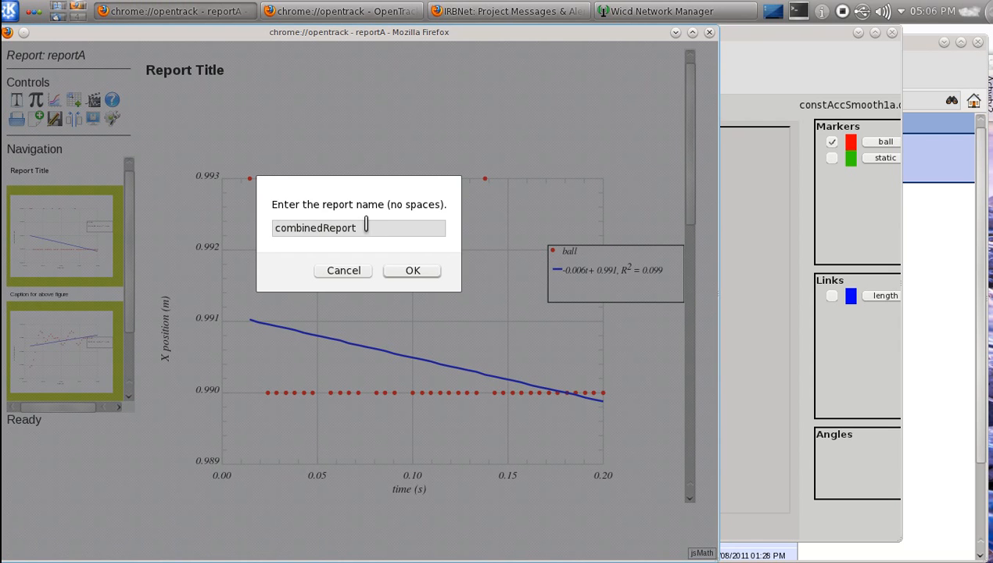
{"action": "type", "text": "combinedReport"}
{"action": "key", "text": "Return"}
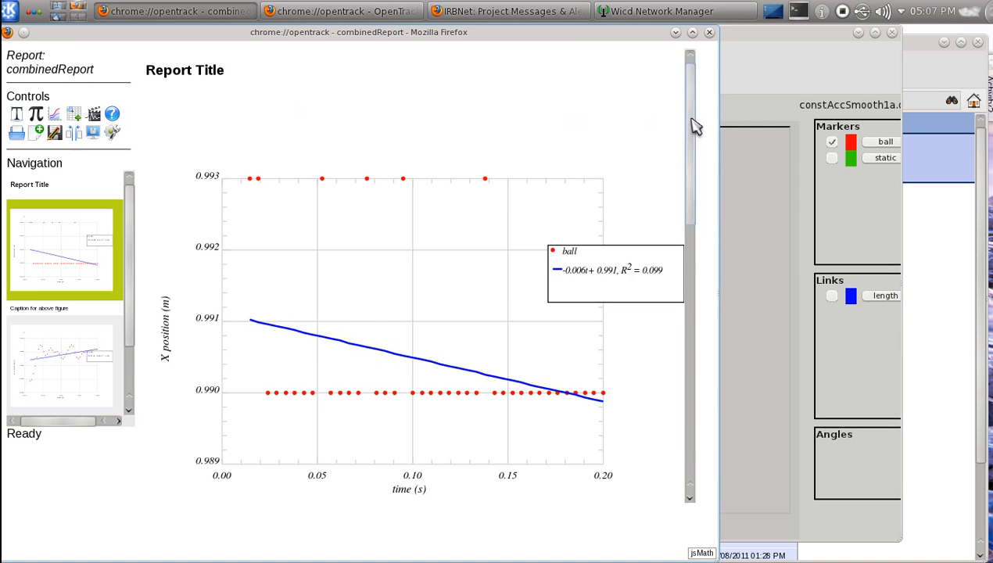
{"action": "scroll", "coordinate": [659, 382], "scroll_direction": "down", "scroll_amount": 10}
{"action": "scroll", "coordinate": [654, 342], "scroll_direction": "up", "scroll_amount": 10}
Append reportB.zip to the end of combinedReport and look through the merged report.
{"action": "left_click", "coordinate": [73, 133]}
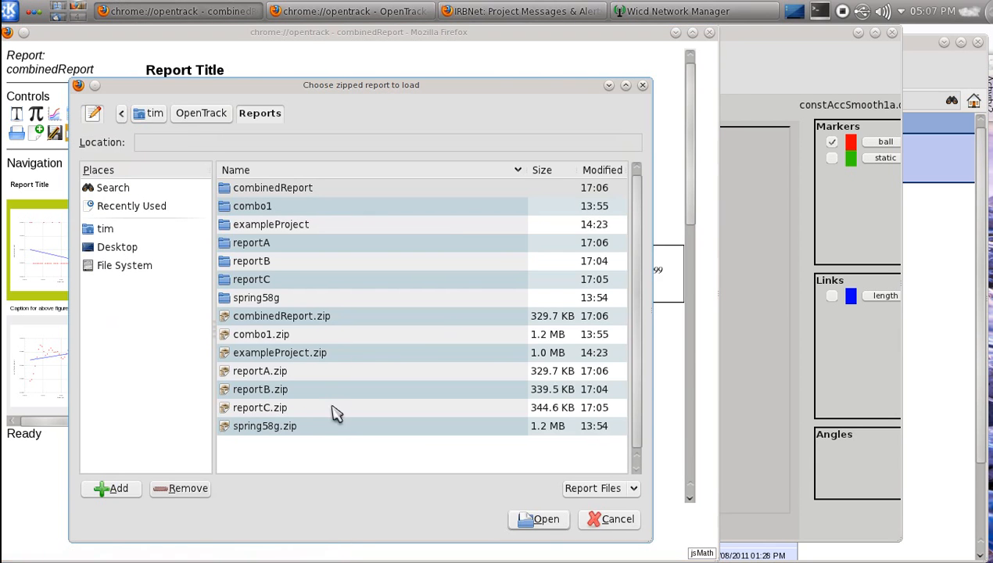
{"action": "double_click", "coordinate": [258, 391]}
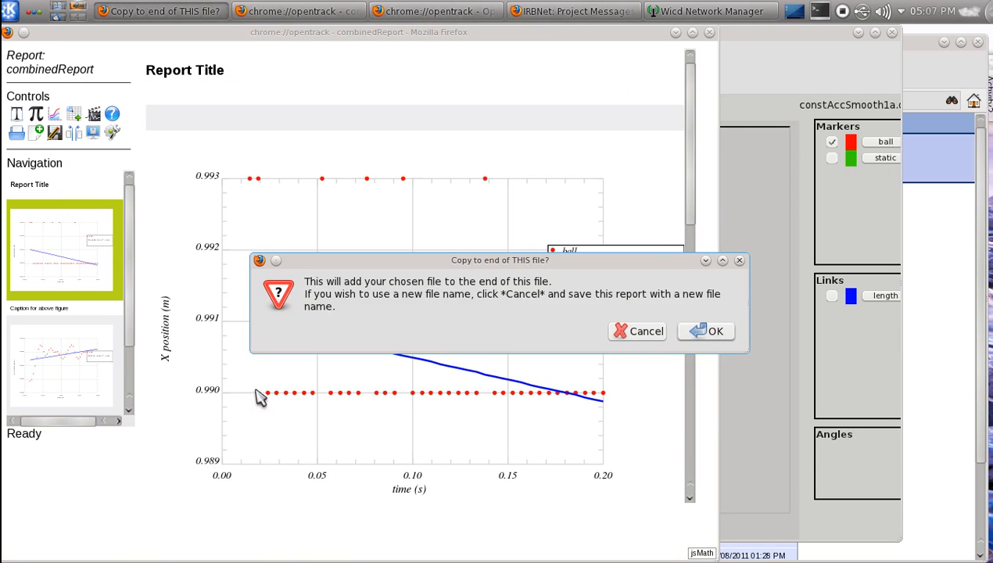
{"action": "left_click", "coordinate": [724, 335]}
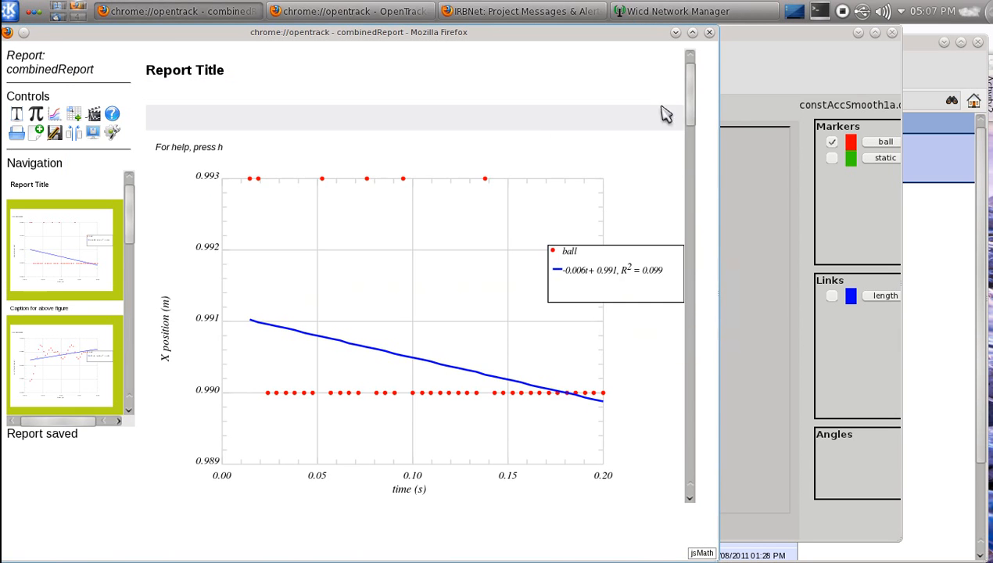
{"action": "left_click_drag", "start_coordinate": [690, 107], "coordinate": [723, 24]}
{"action": "scroll", "coordinate": [594, 204], "scroll_direction": "up", "scroll_amount": 1}
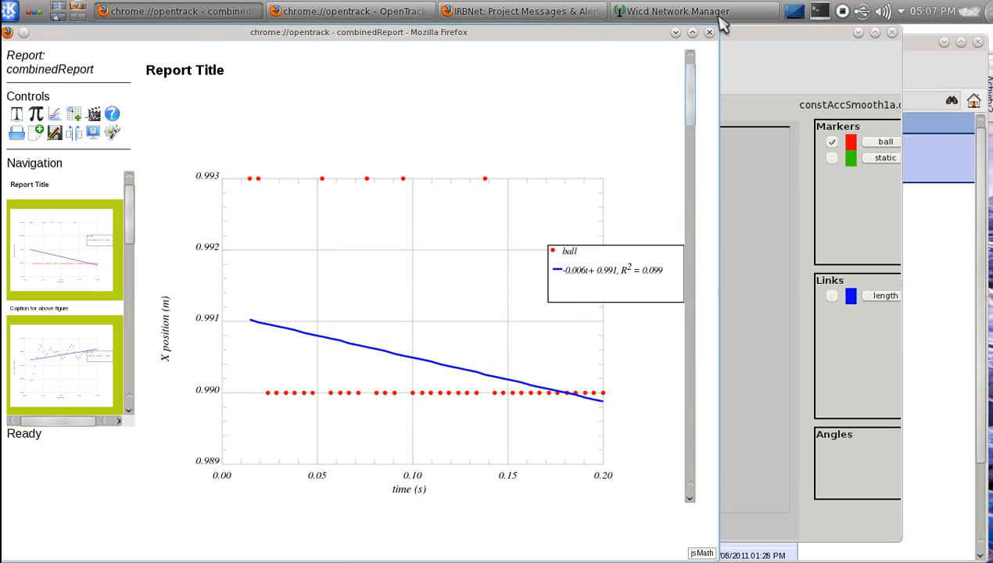
Append reportC.zip to the end of combinedReport and look through all its graphs.
{"action": "left_click", "coordinate": [56, 131]}
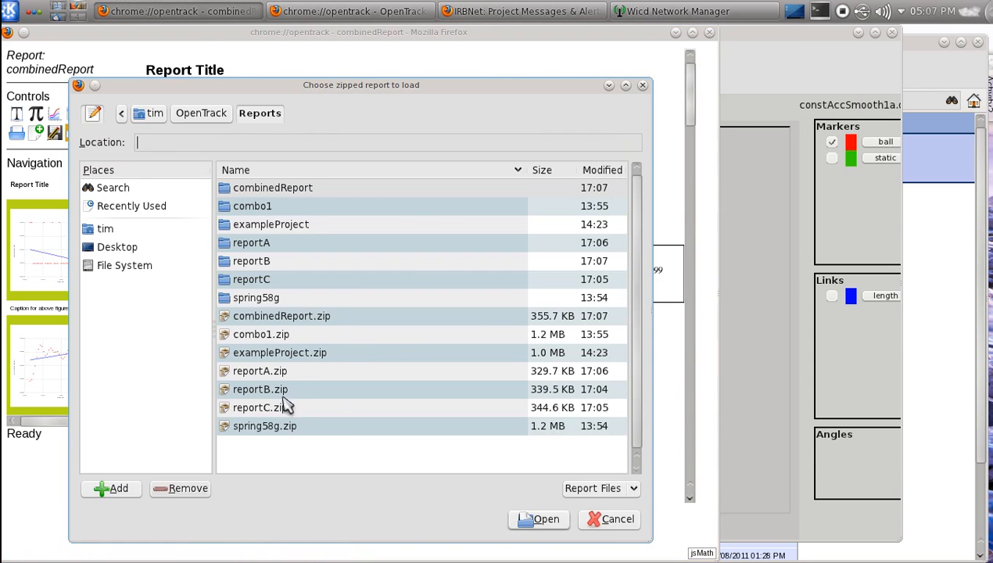
{"action": "left_click", "coordinate": [272, 413]}
{"action": "key", "text": "Return"}
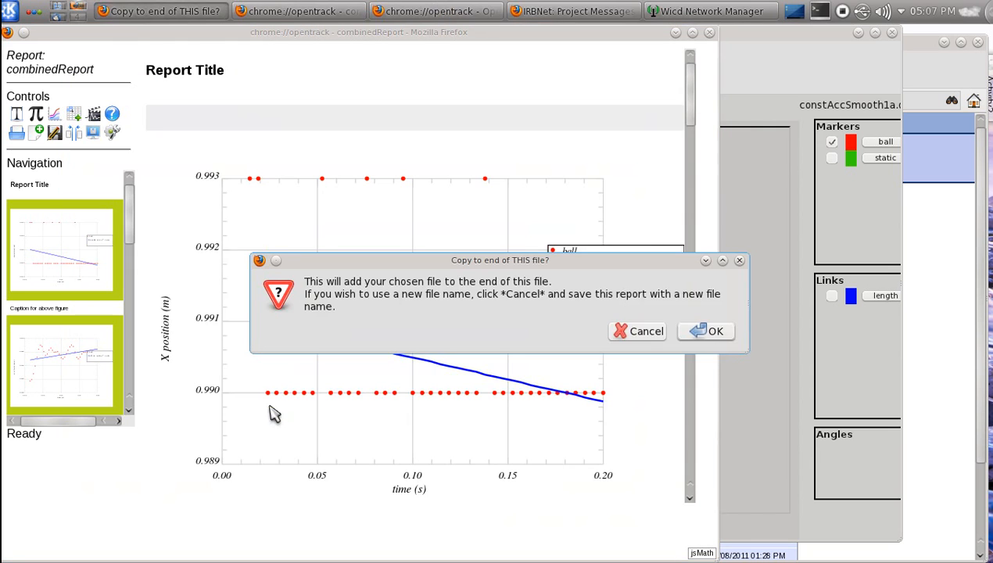
{"action": "left_click", "coordinate": [711, 332]}
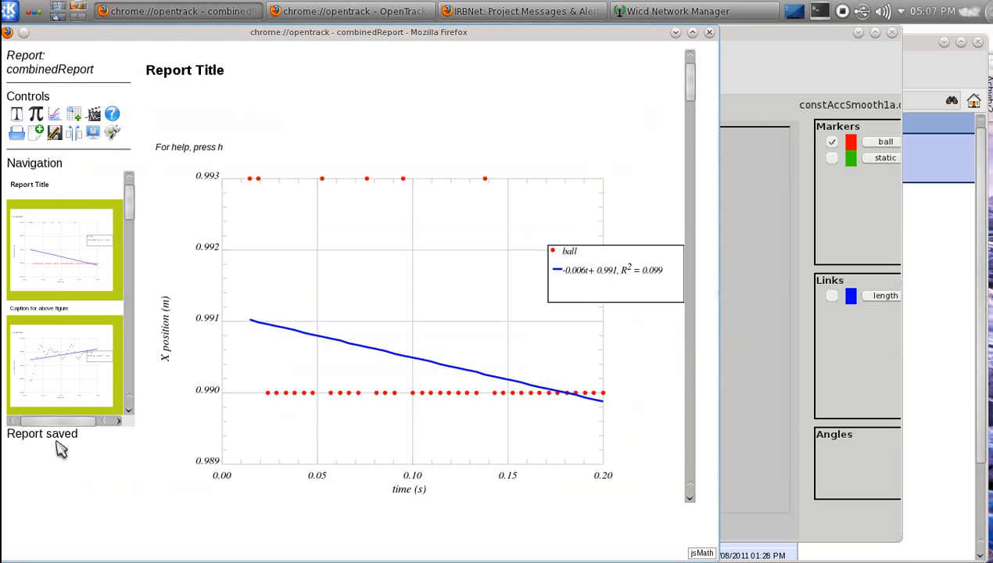
{"action": "left_click_drag", "start_coordinate": [134, 206], "coordinate": [148, 183]}
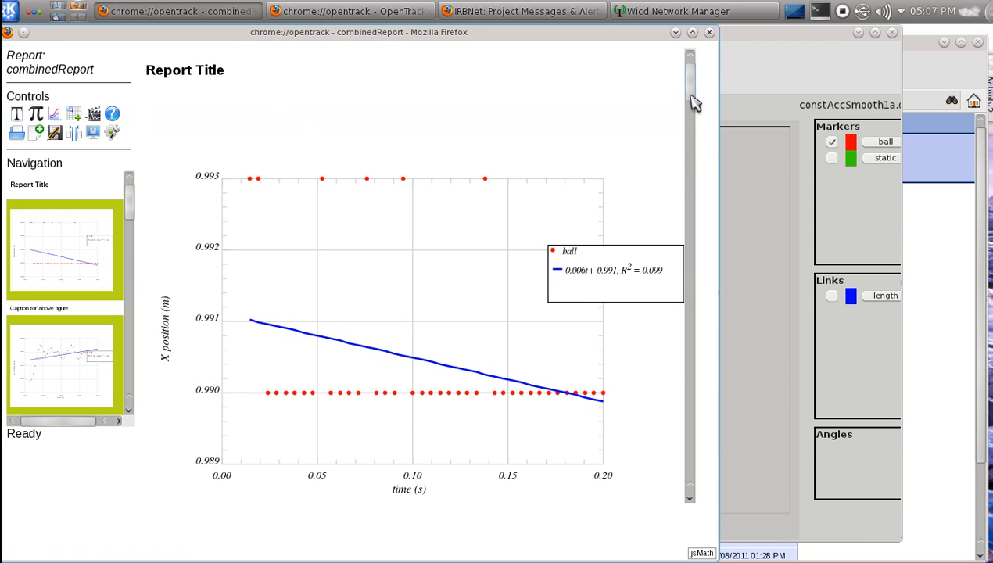
{"action": "mouse_move", "coordinate": [691, 101]}
{"action": "left_mouse_down"}
{"action": "mouse_move", "coordinate": [680, 252]}
{"action": "mouse_move", "coordinate": [691, 323]}
{"action": "mouse_move", "coordinate": [685, 436]}
{"action": "mouse_move", "coordinate": [688, 87]}
{"action": "left_mouse_up"}
Close and reopen the report editor, load combinedReport.zip and examine its graphs and captions from start to end.
{"action": "left_click", "coordinate": [710, 33]}
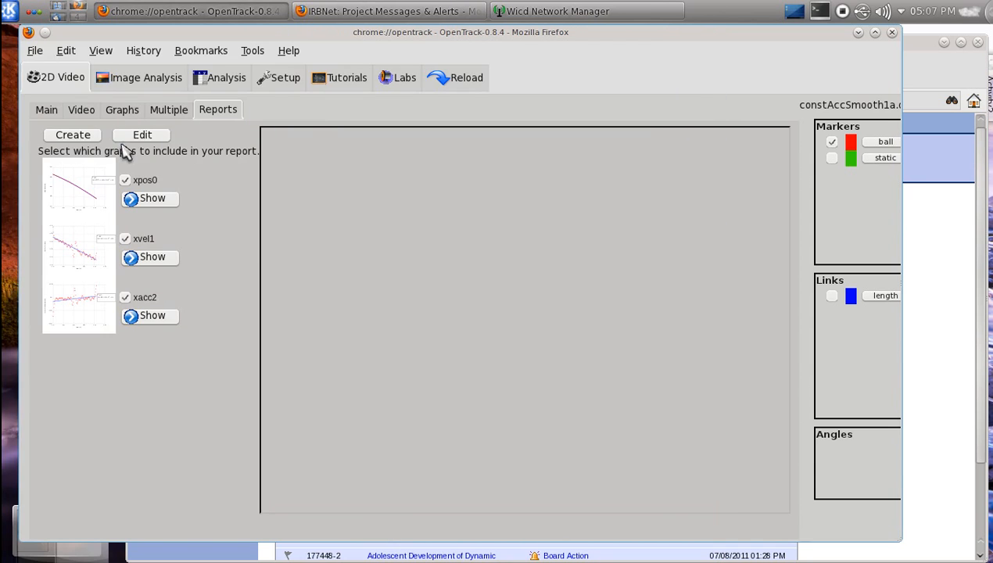
{"action": "left_click", "coordinate": [141, 136]}
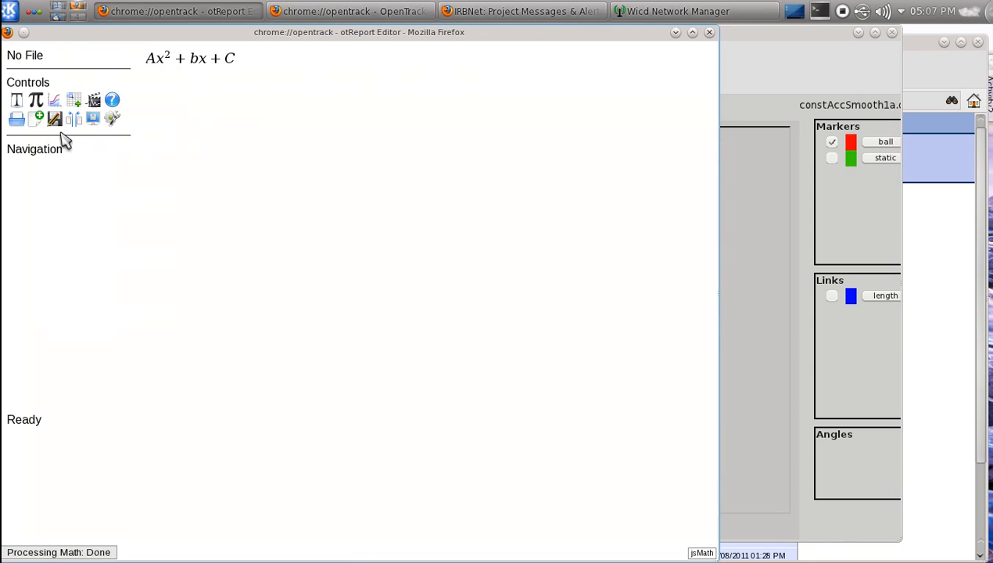
{"action": "left_click", "coordinate": [17, 119]}
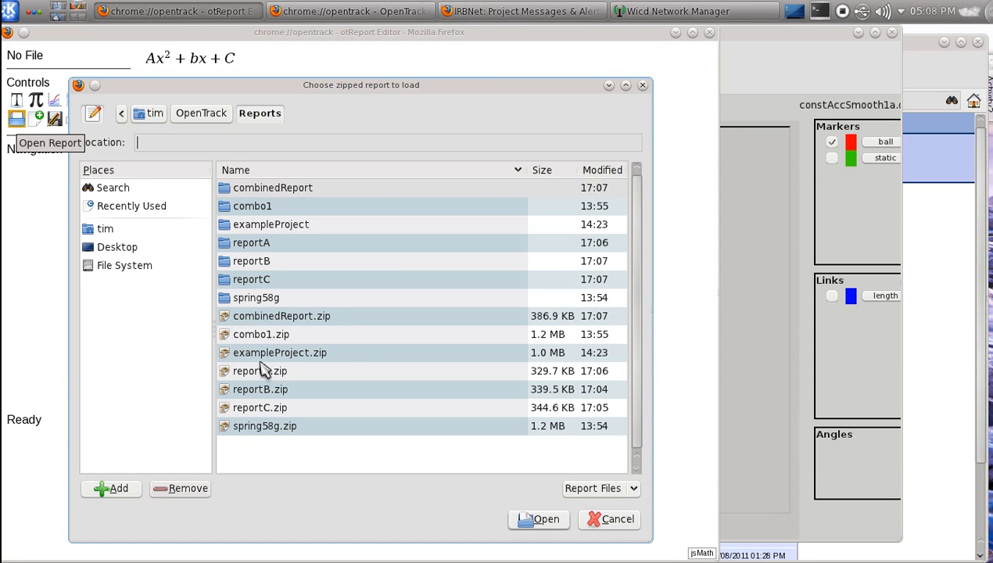
{"action": "left_click", "coordinate": [271, 321]}
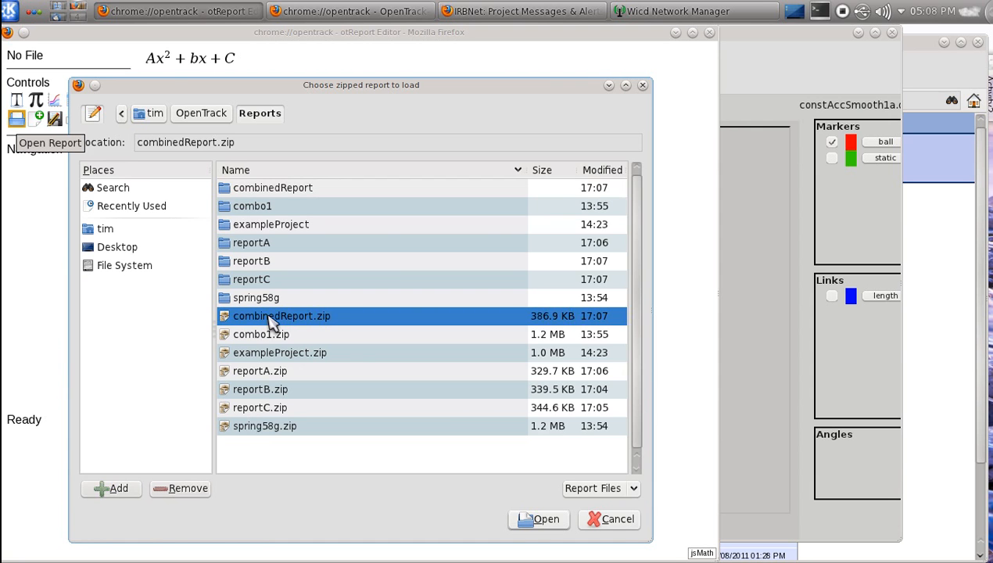
{"action": "double_click", "coordinate": [271, 320]}
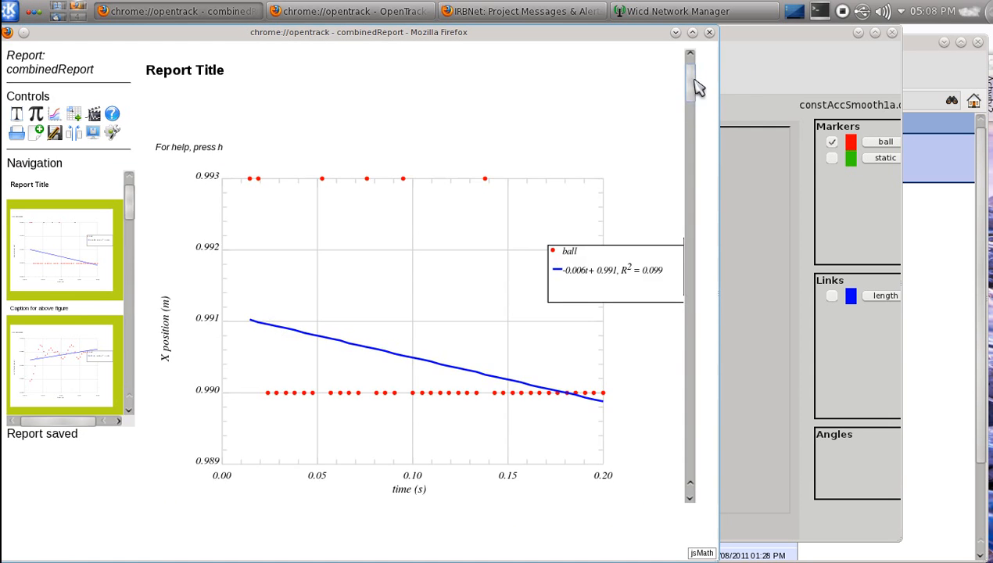
{"action": "left_click_drag", "start_coordinate": [694, 79], "coordinate": [687, 434]}
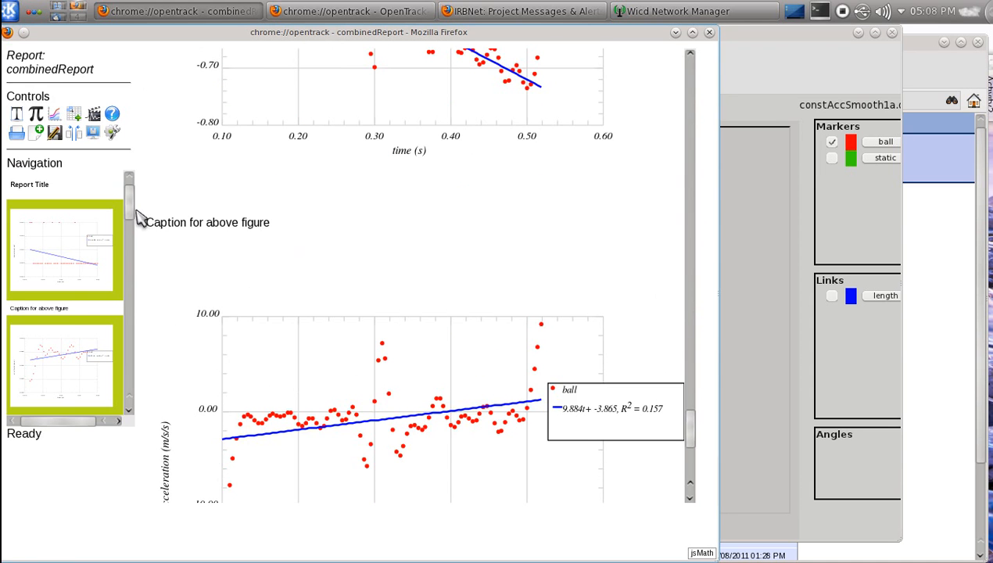
{"action": "left_click_drag", "start_coordinate": [136, 216], "coordinate": [130, 187]}
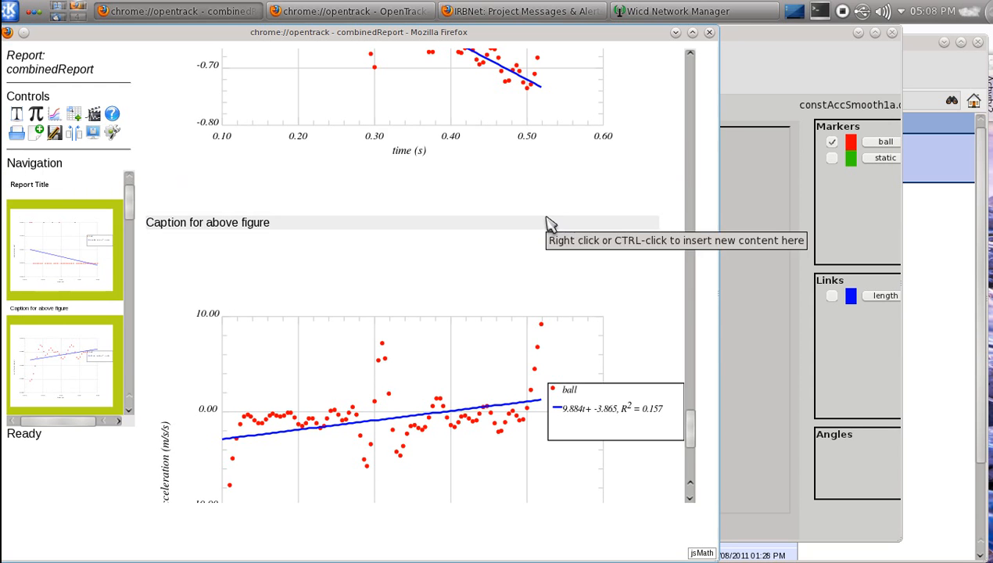
{"action": "left_click_drag", "start_coordinate": [694, 450], "coordinate": [687, 86]}
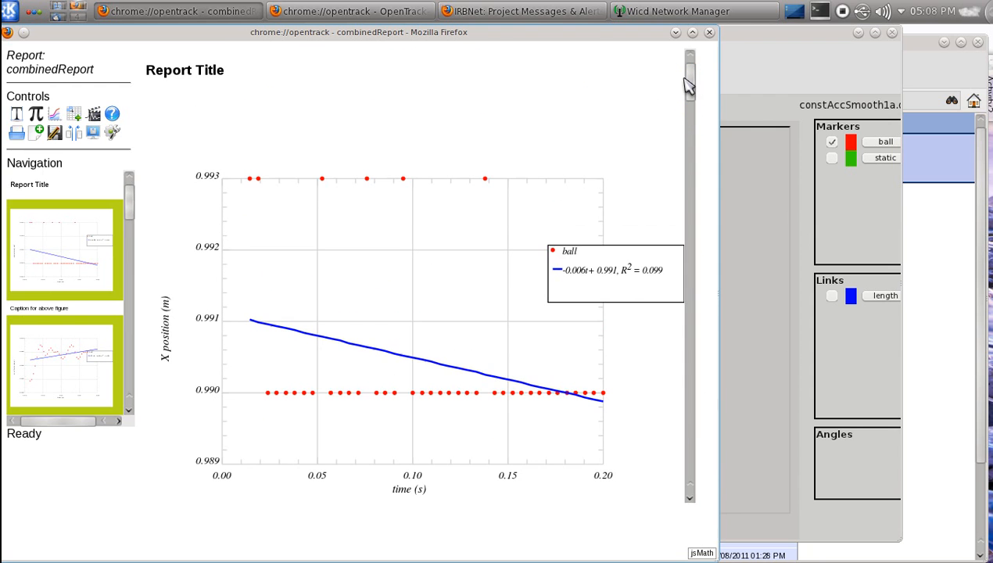